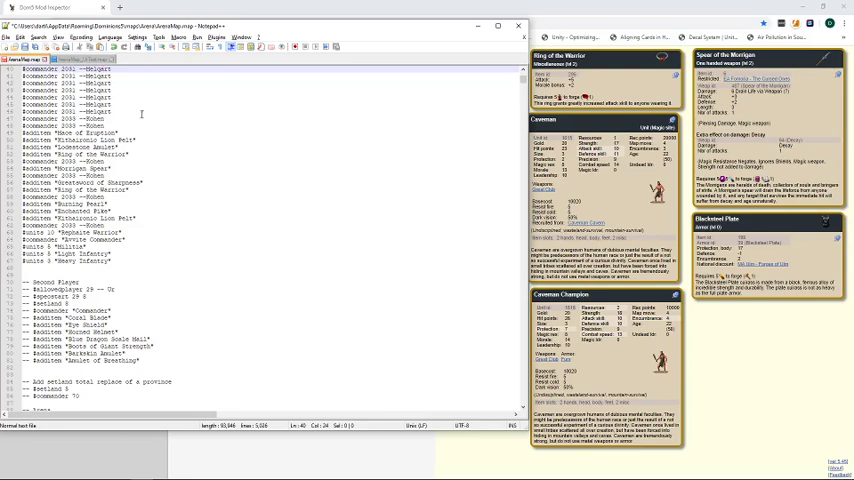
scroll(90, 100, "up", 3)
scroll(90, 90, "up", 3)
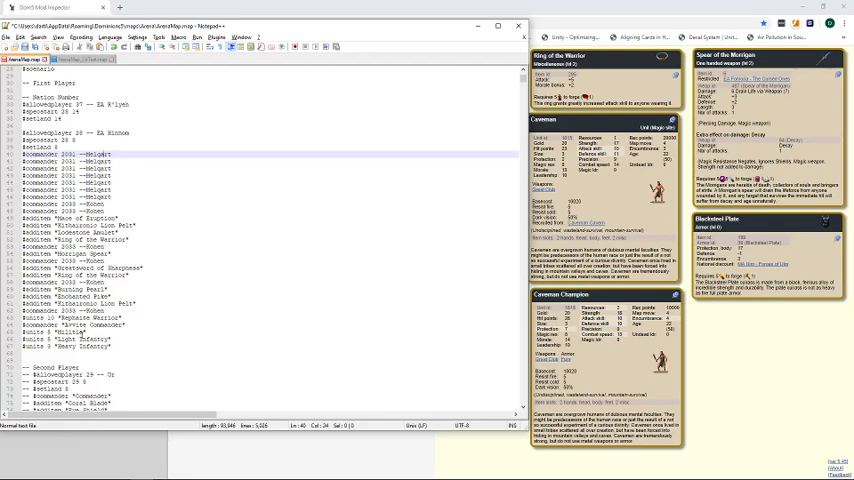
- Add #additem lines for Ring of the Warrior, Spear of the Morrigan and Blacksteel Plate under the Helgart commander
left_click(135, 161)
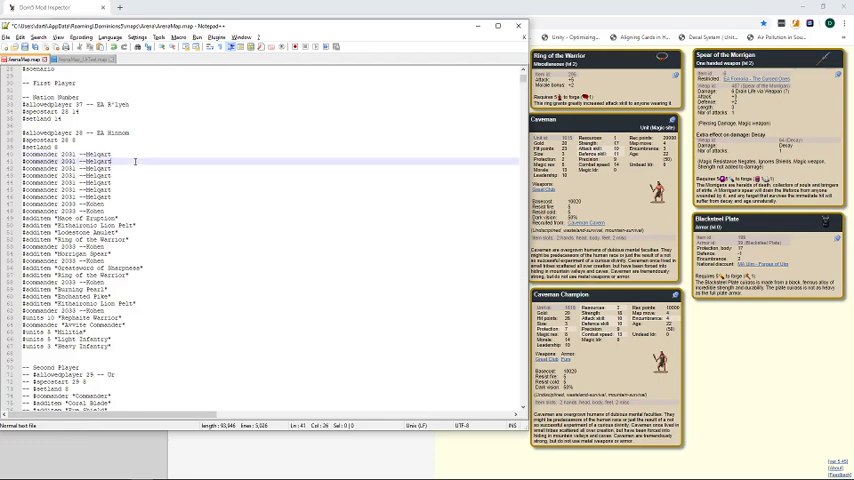
key("Return")
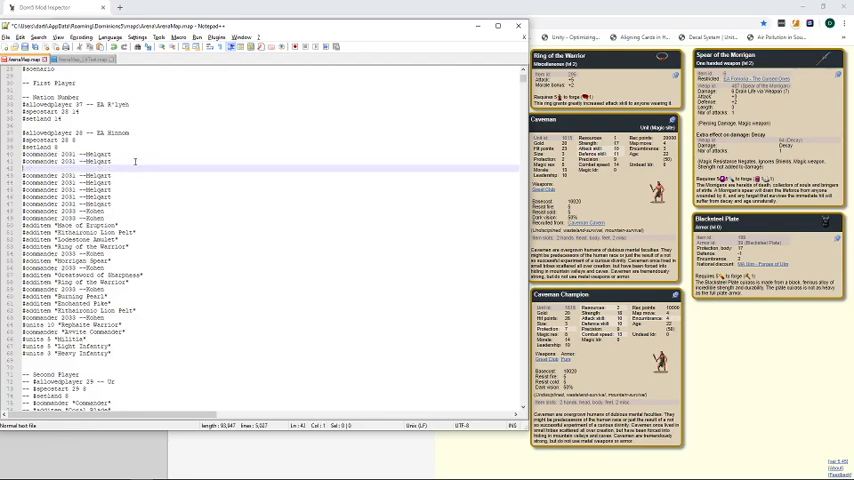
type("#addit")
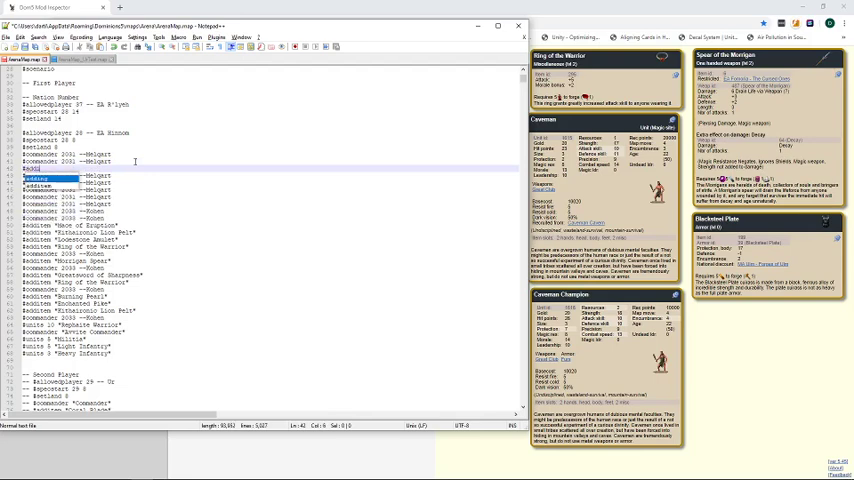
type("em")
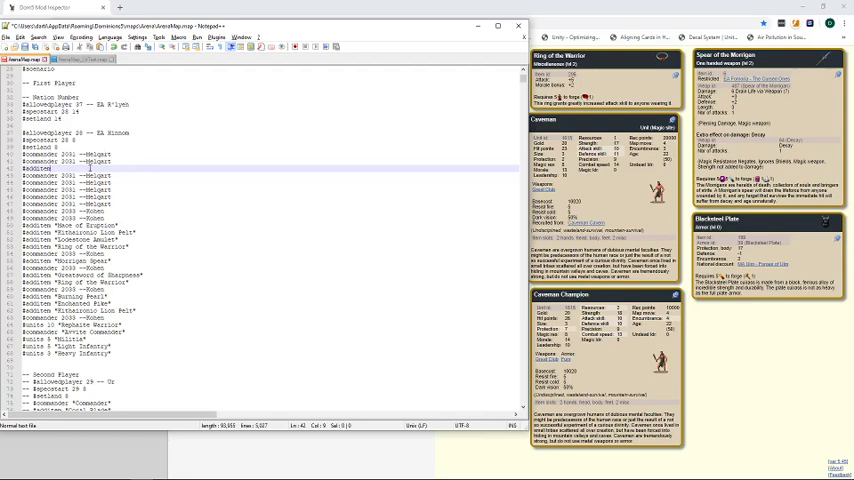
type(" \"")
type("Ring of ")
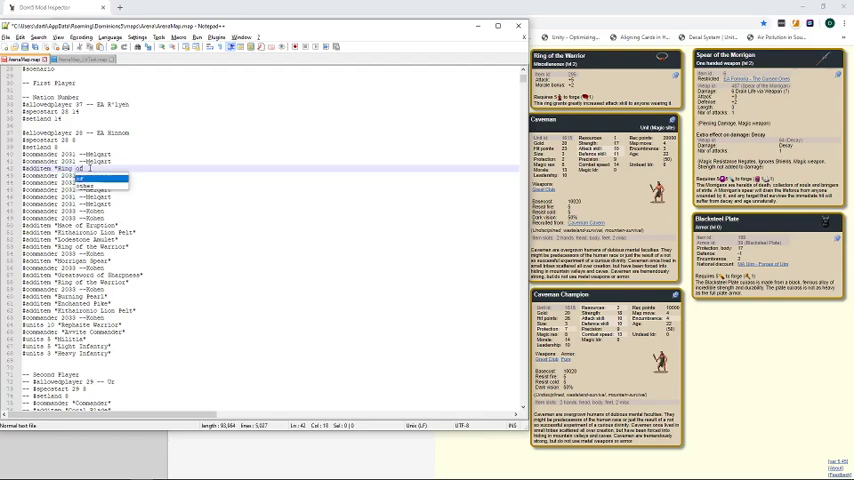
type("the Warrior\"")
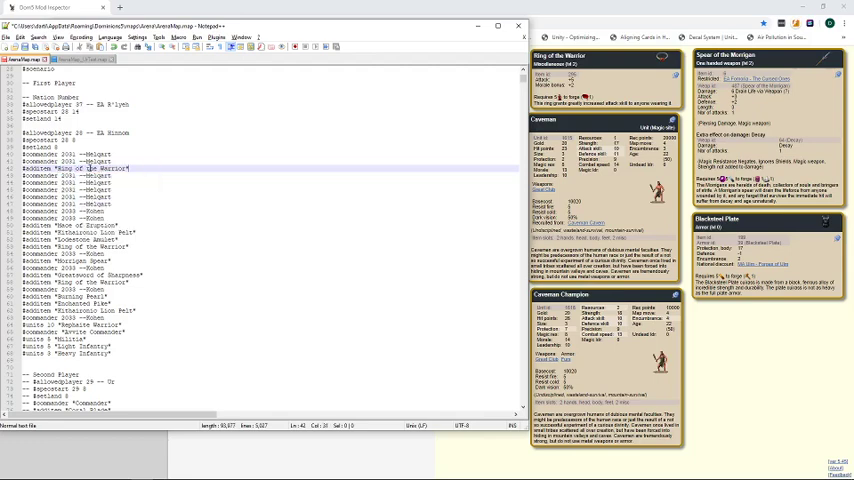
key("Return")
type("a")
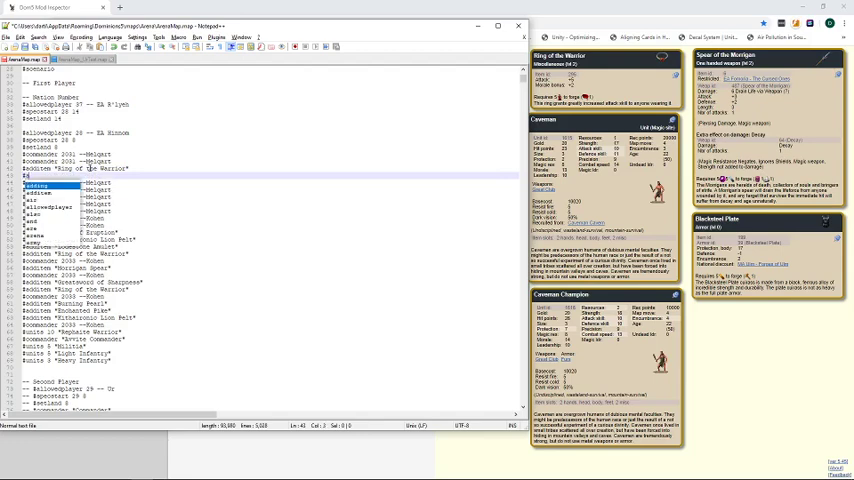
type("dditem \"")
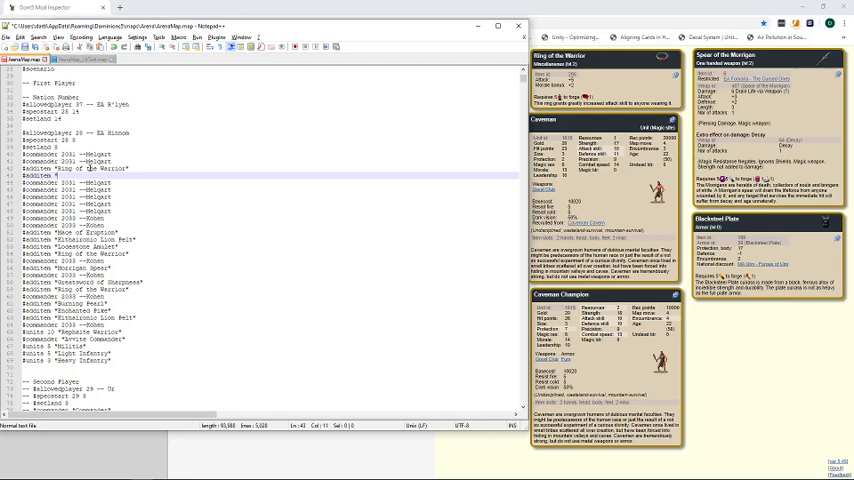
type("S")
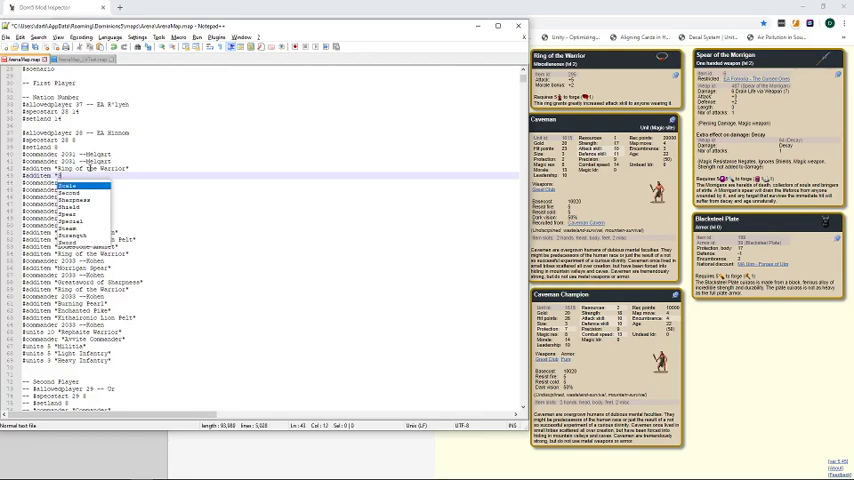
type("pear of the M")
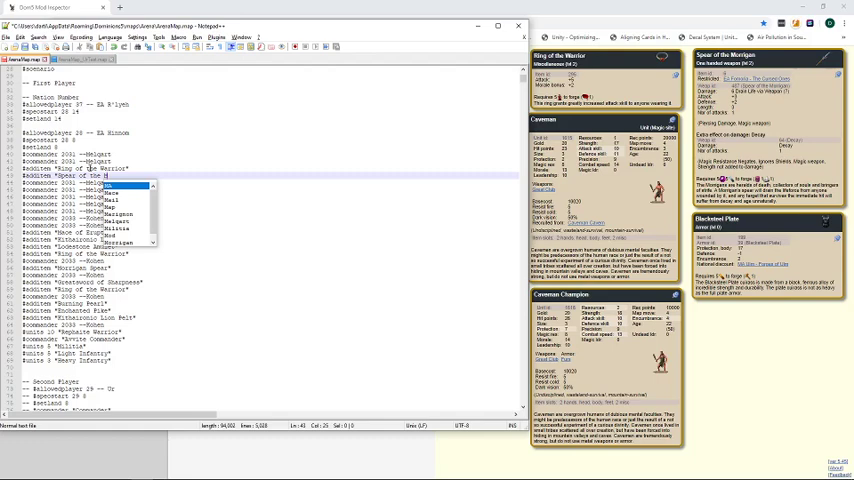
type("orrigan\"")
key("Return")
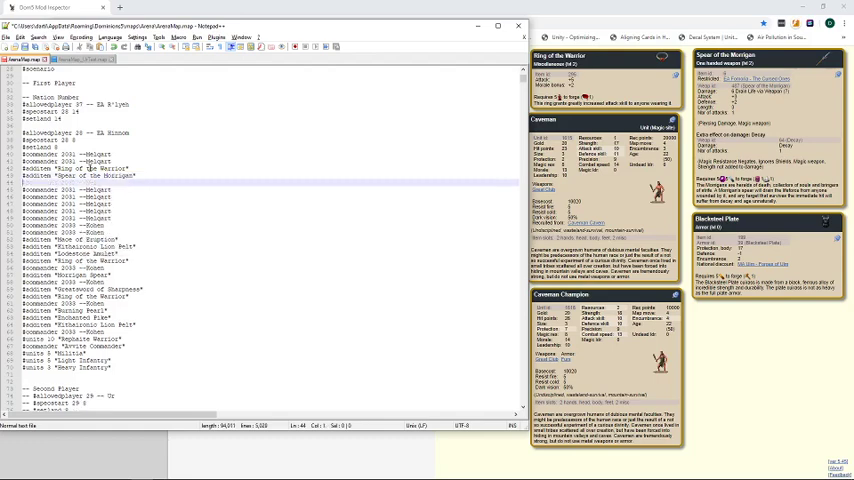
type("#addi")
type("tem \"Blackst")
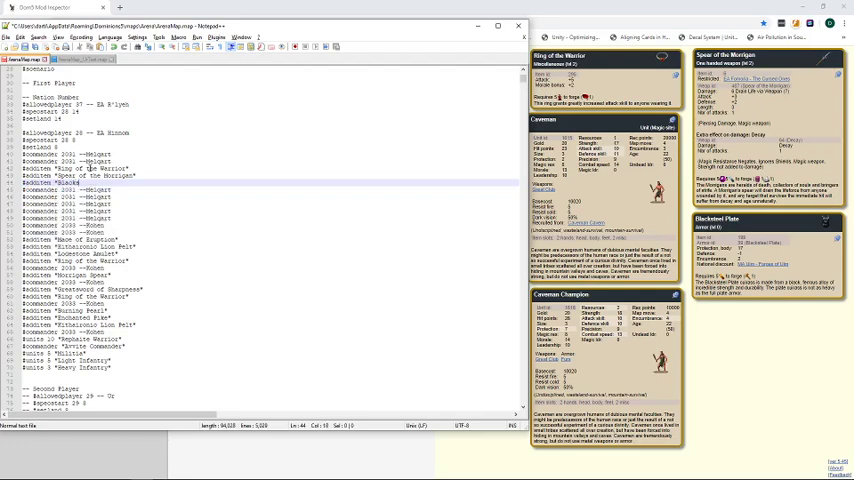
type("eel Plate")
scroll(109, 155, "down", 5)
scroll(109, 155, "down", 5)
scroll(109, 155, "down", 3)
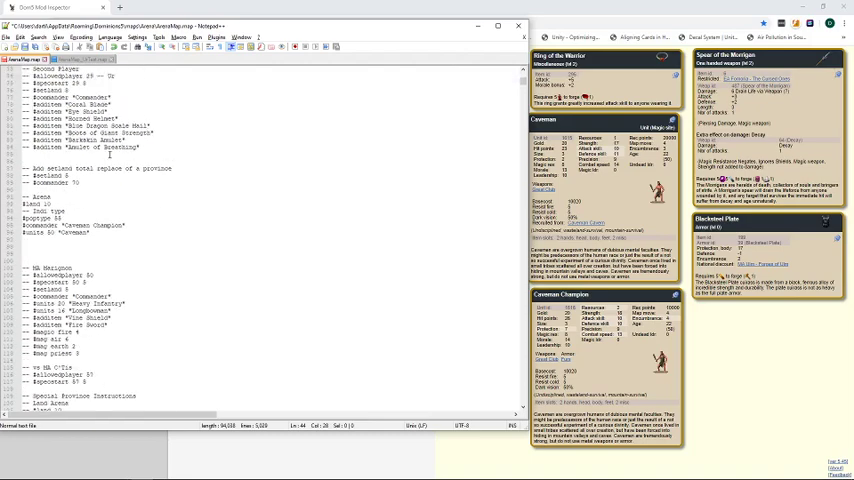
scroll(133, 236, "down", 6)
scroll(133, 236, "down", 3)
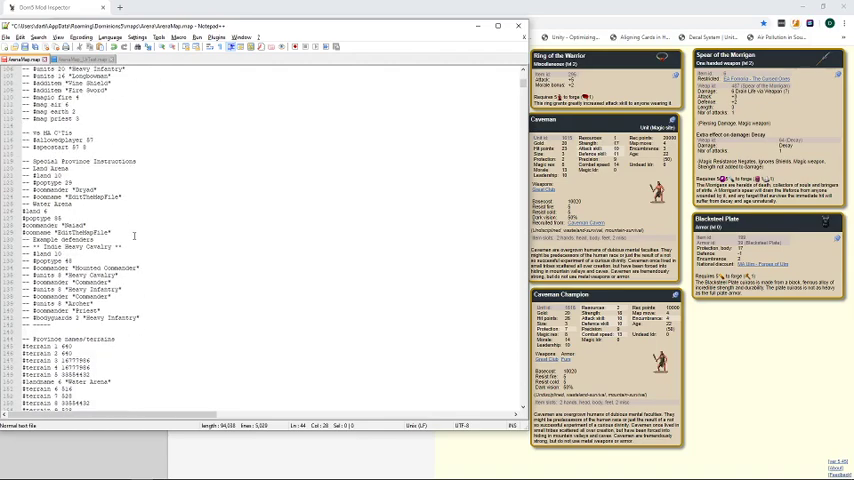
scroll(133, 236, "down", 2)
scroll(133, 236, "up", 9)
scroll(133, 236, "up", 5)
scroll(133, 236, "up", 5)
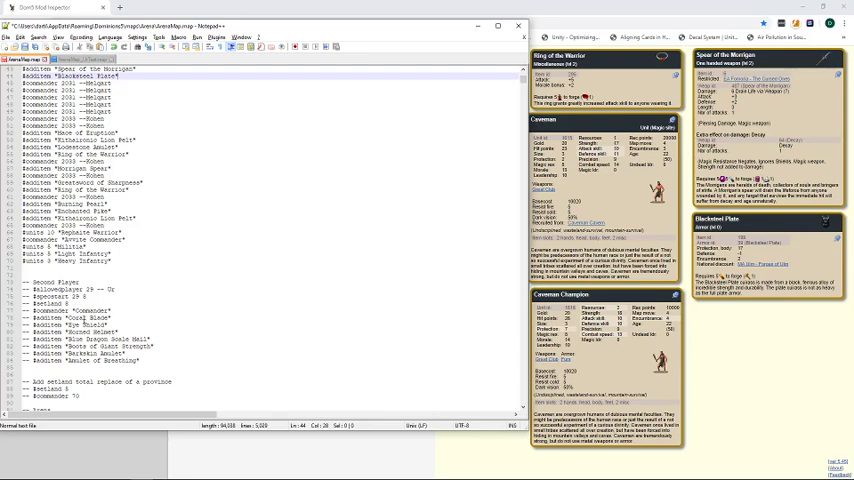
scroll(131, 303, "up", 3)
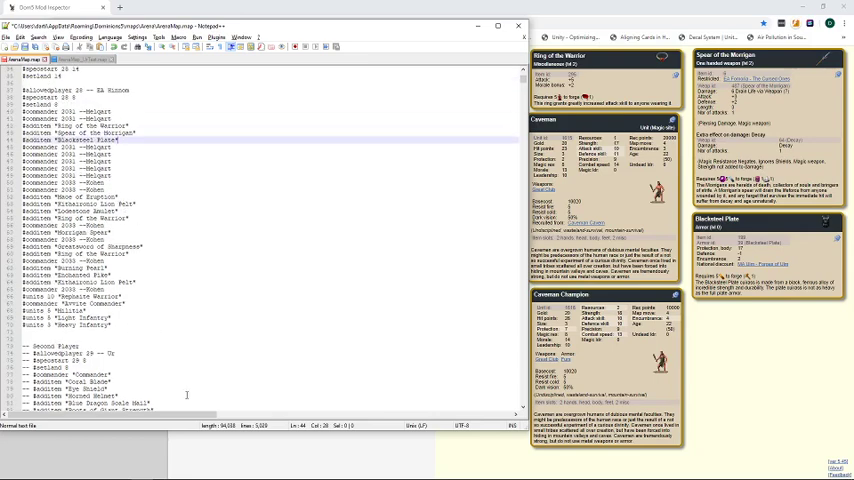
scroll(164, 272, "down", 5)
scroll(165, 246, "up", 4)
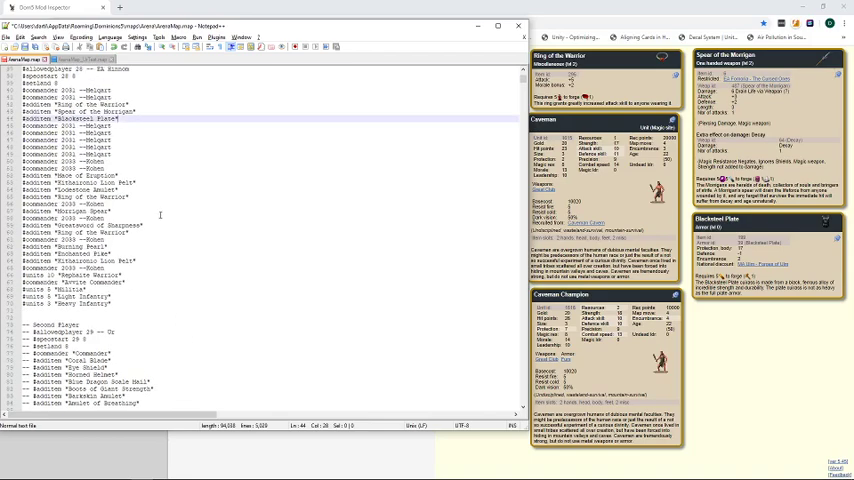
scroll(135, 292, "up", 1)
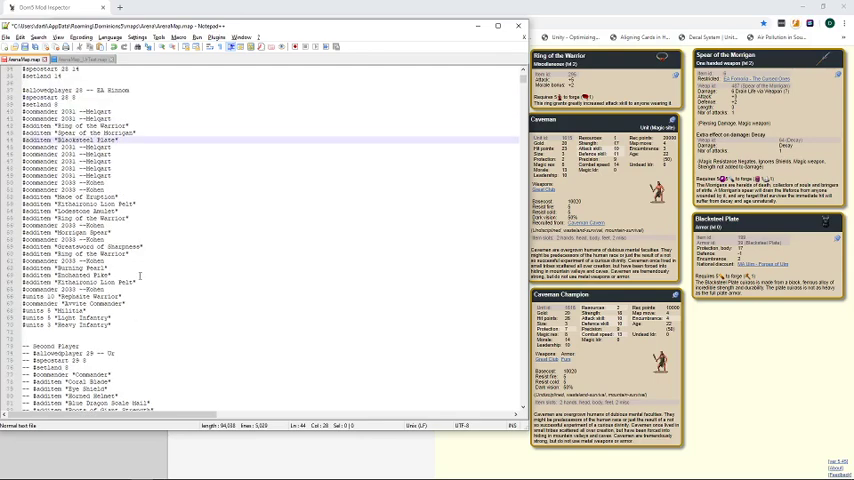
scroll(75, 136, "up", 3)
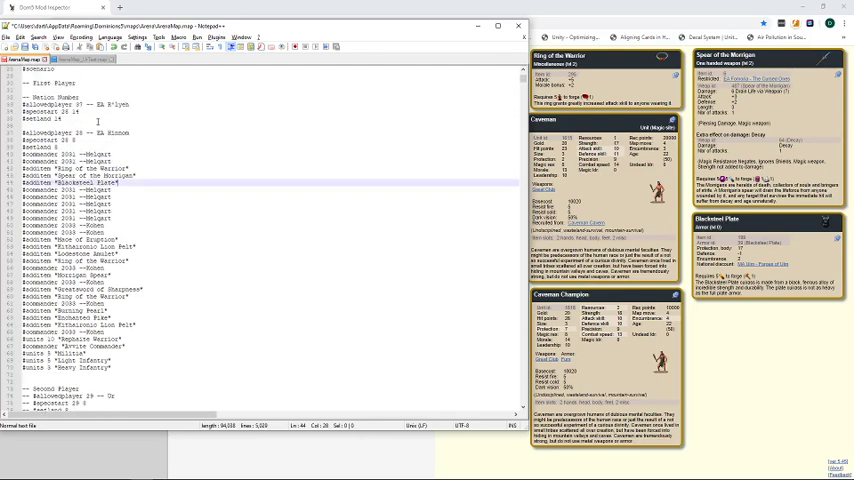
left_click(75, 139)
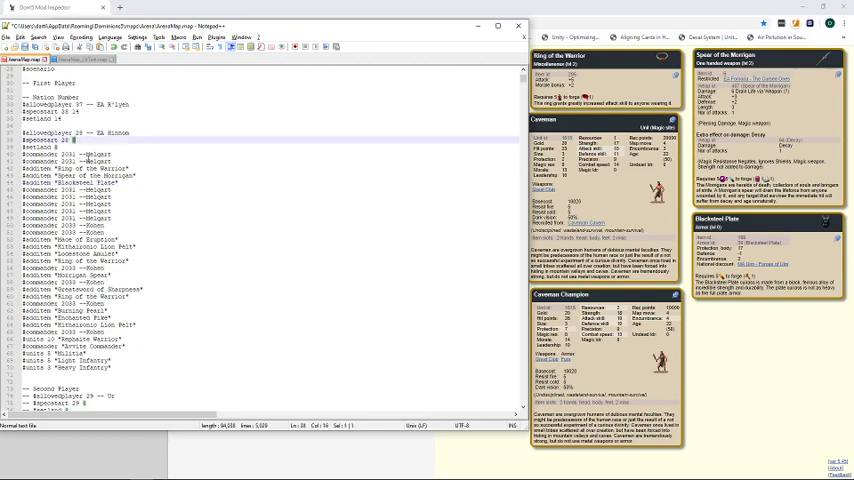
scroll(85, 198, "down", 5)
scroll(85, 198, "down", 2)
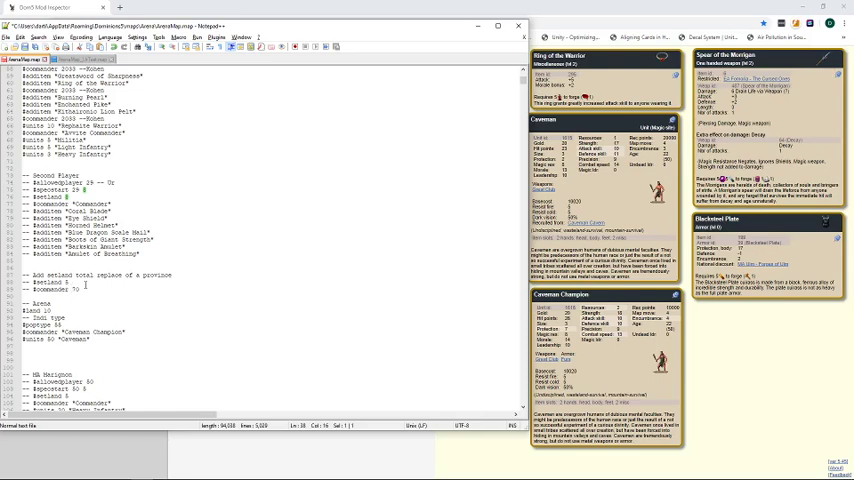
scroll(85, 287, "down", 1)
- Inspect the Arena heading, province number 10 and commander entries in the map file
double_click(42, 282)
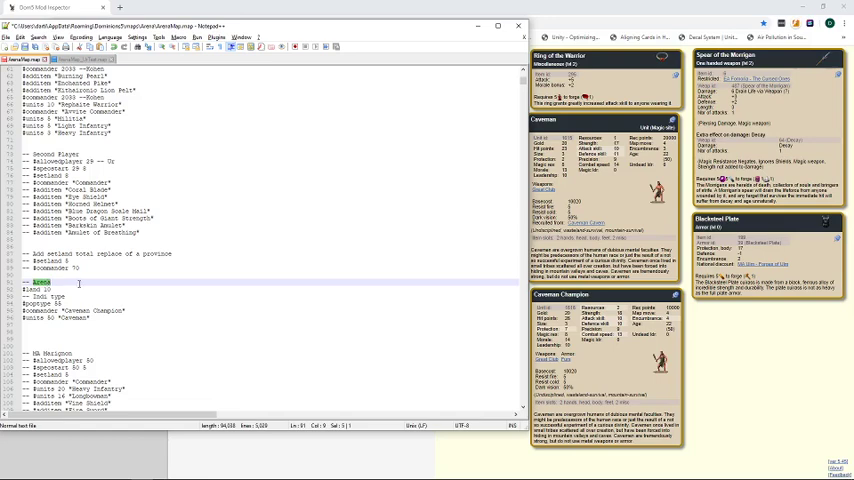
scroll(78, 283, "down", 1)
double_click(48, 246)
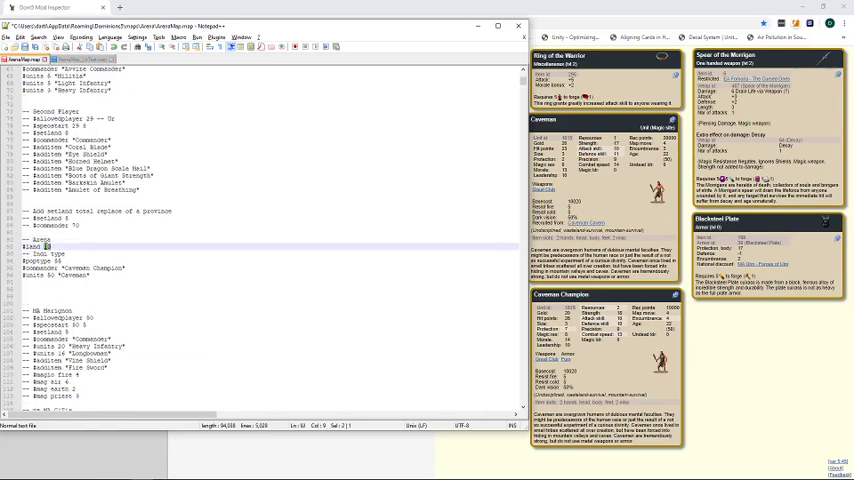
scroll(107, 260, "down", 1)
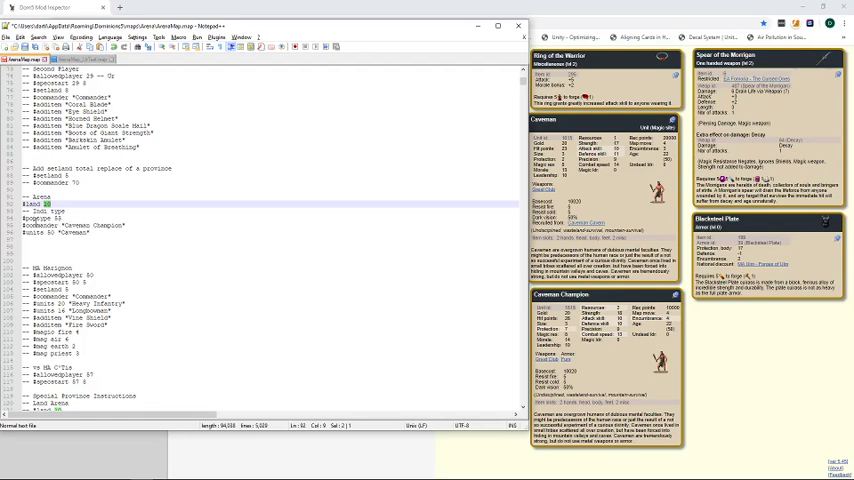
double_click(40, 225)
type("#poptype 55")
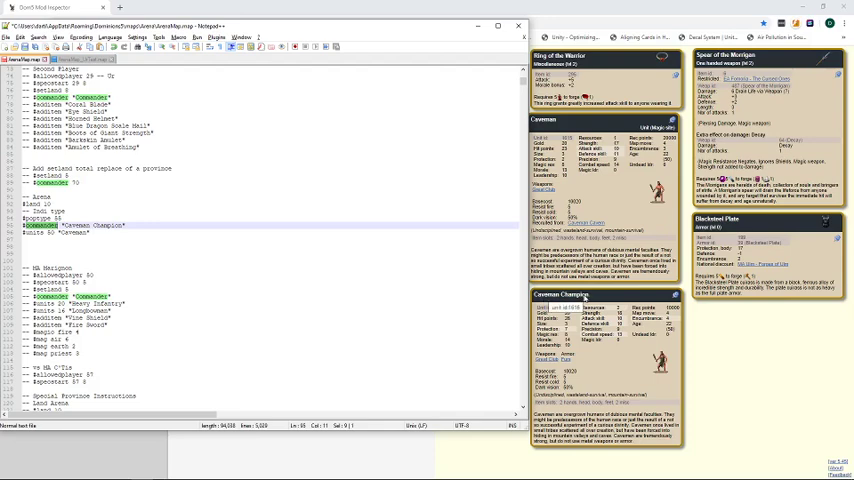
- Change the Caveman count from 50 to 25, add a second 25-Caveman line, and maximize Dominions 5
double_click(49, 232)
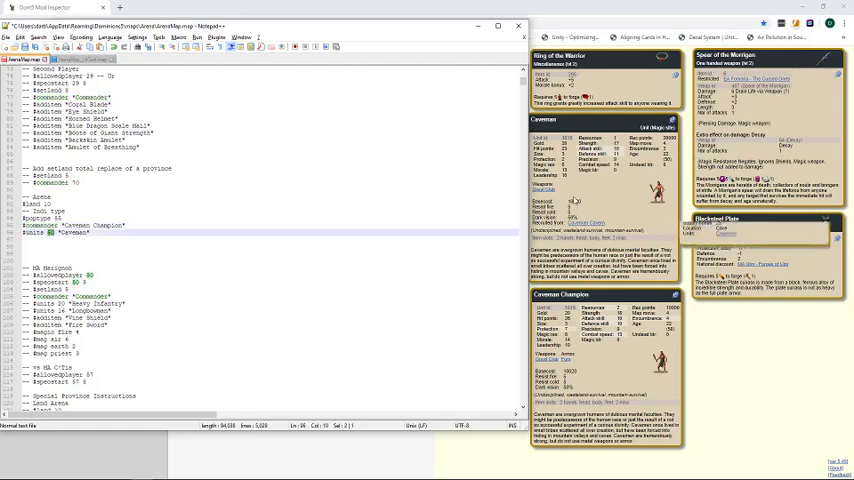
left_click(100, 290)
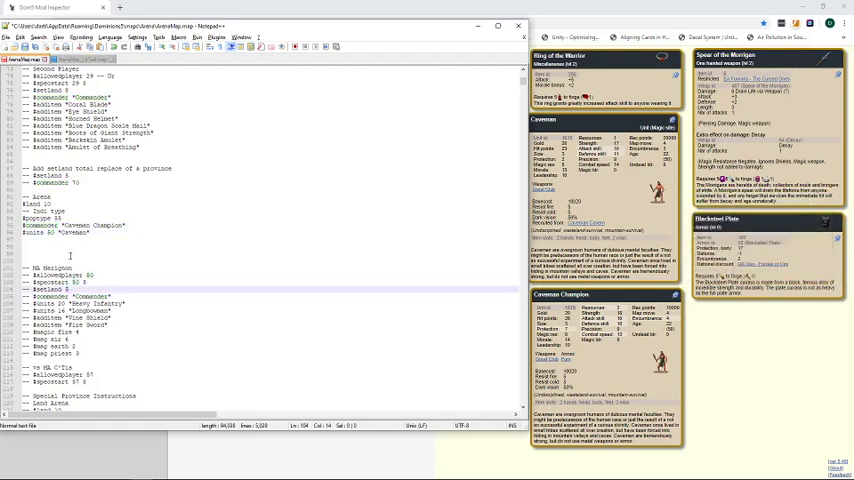
double_click(49, 232)
type("15")
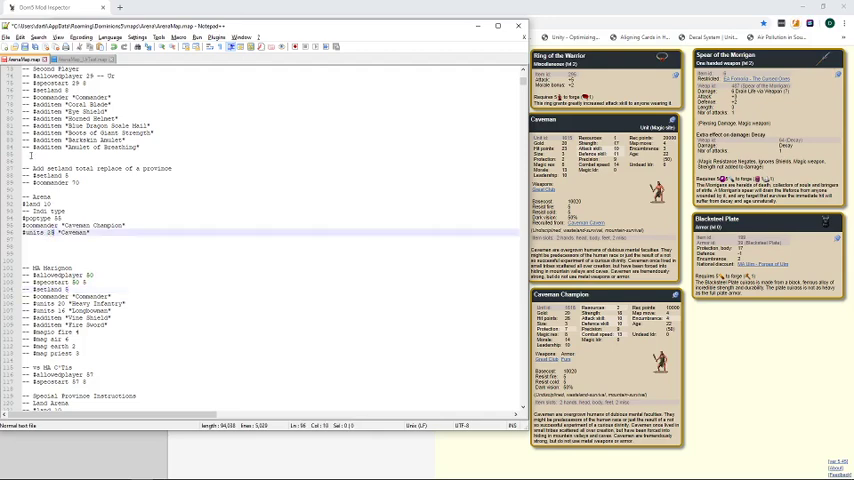
key("Return")
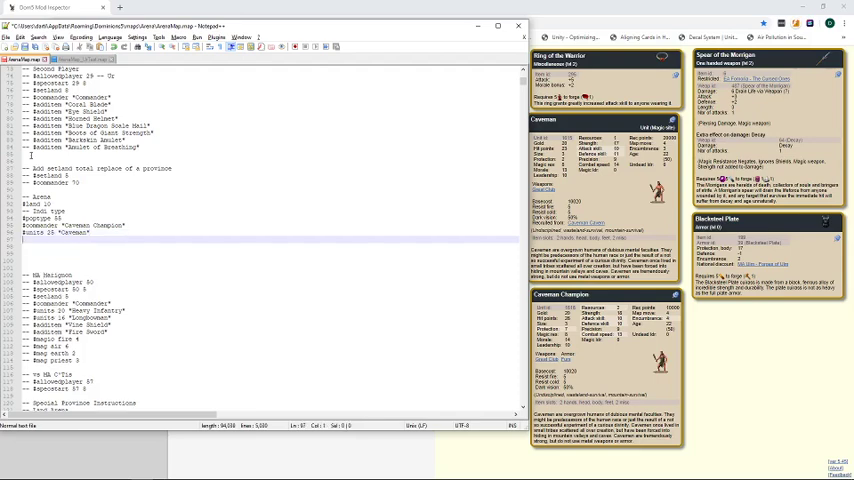
type("#units 2")
type("5 \"")
type("Cave")
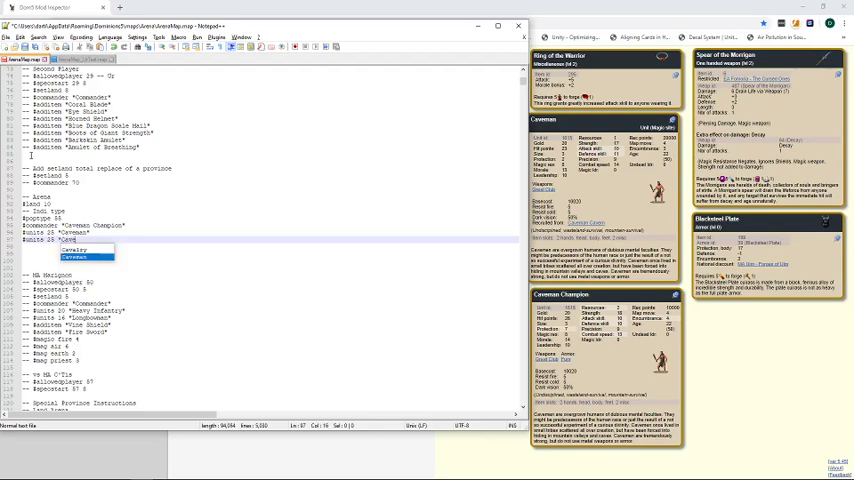
type("man\"")
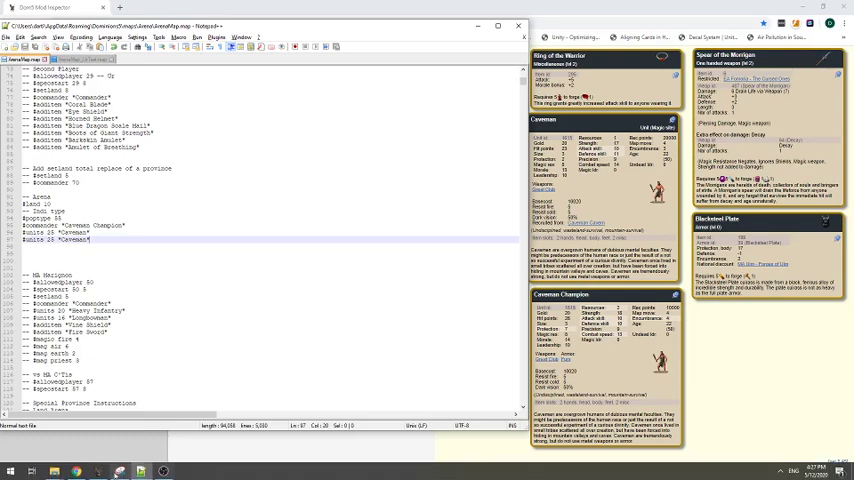
left_click(163, 470)
left_click(662, 33)
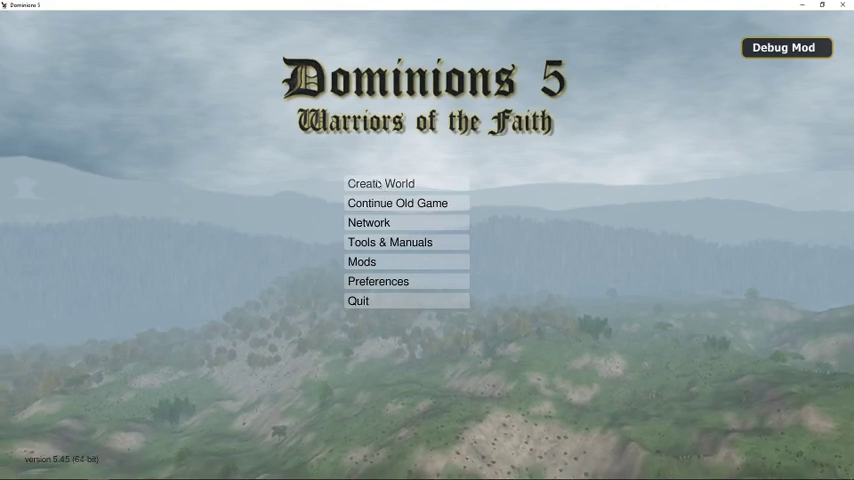
- Create a new world on the Arena map, keeping the default game name
left_click(378, 183)
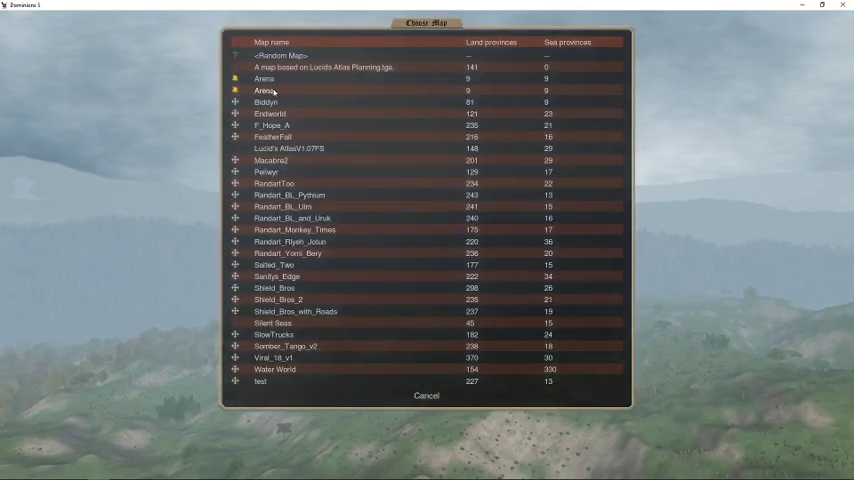
left_click(281, 84)
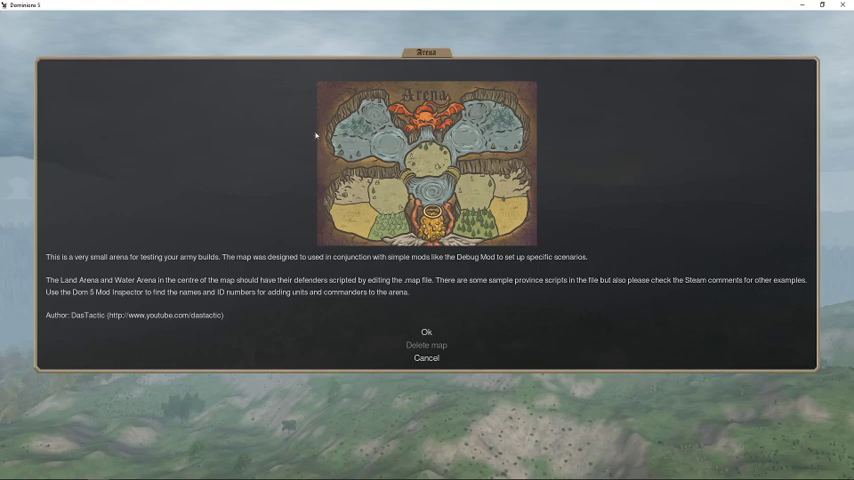
left_click(420, 345)
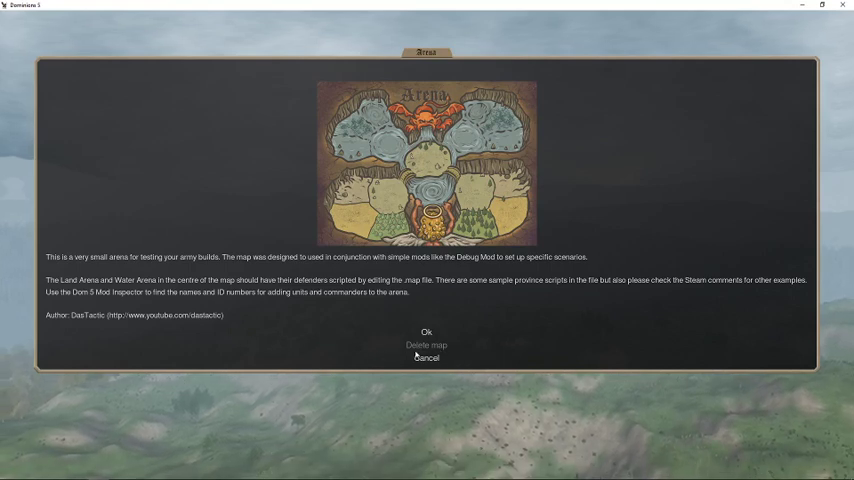
left_click(426, 358)
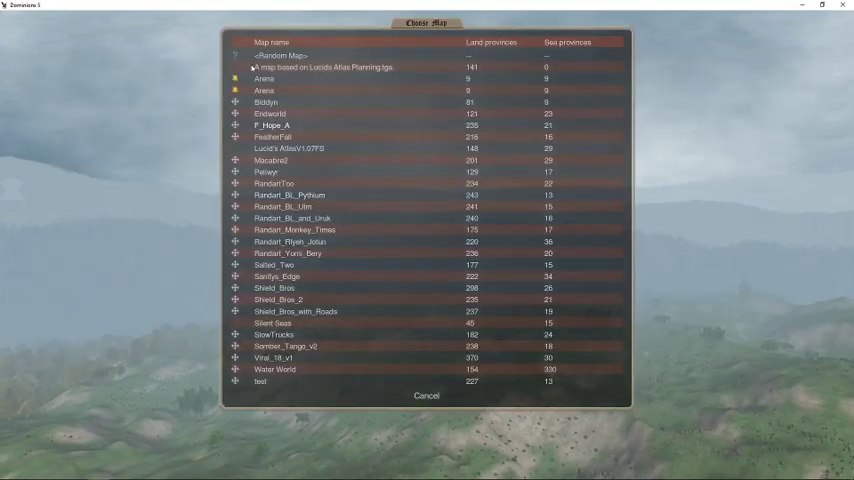
left_click(267, 90)
left_click(426, 384)
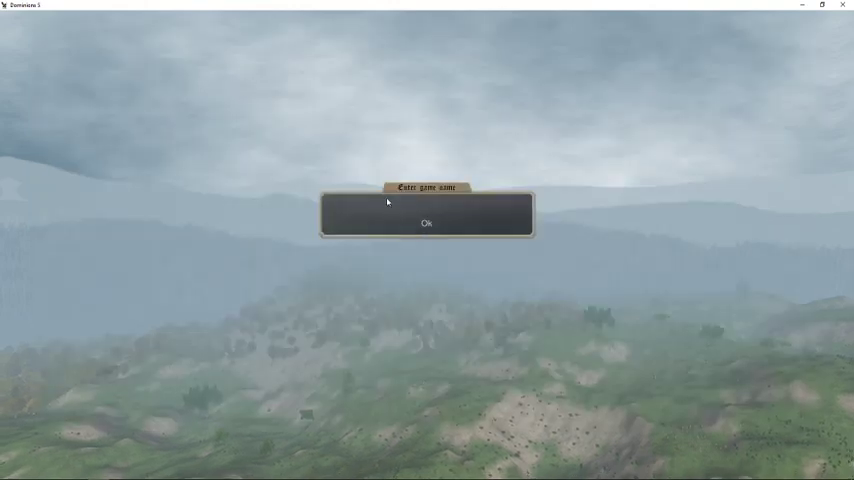
type("a")
left_click(419, 219)
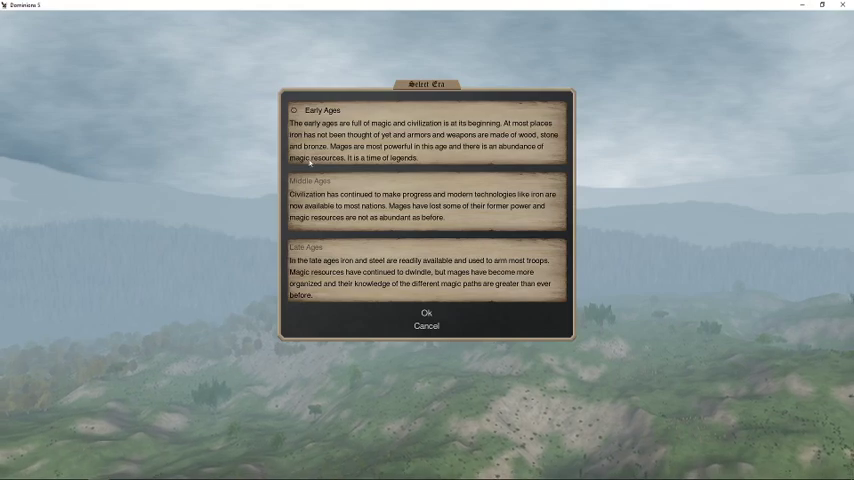
- Choose the Early Ages era with Hinnom and R'lyeh as the two nations
left_click(293, 110)
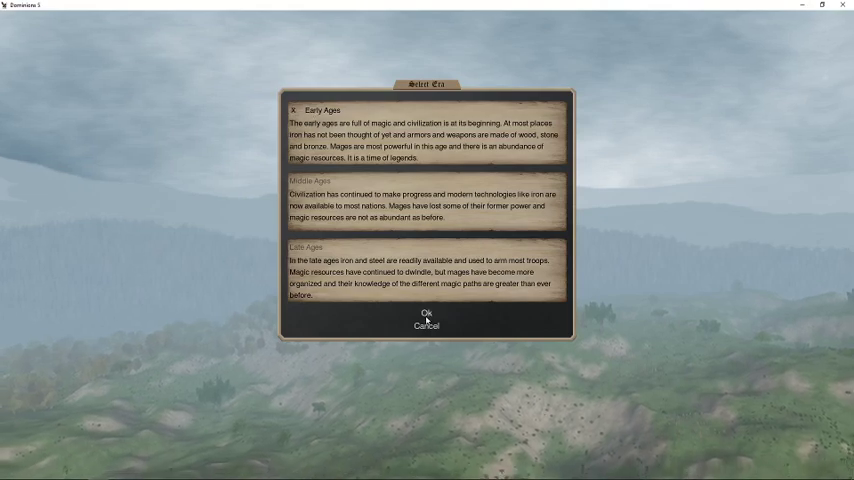
left_click(426, 312)
left_click(271, 179)
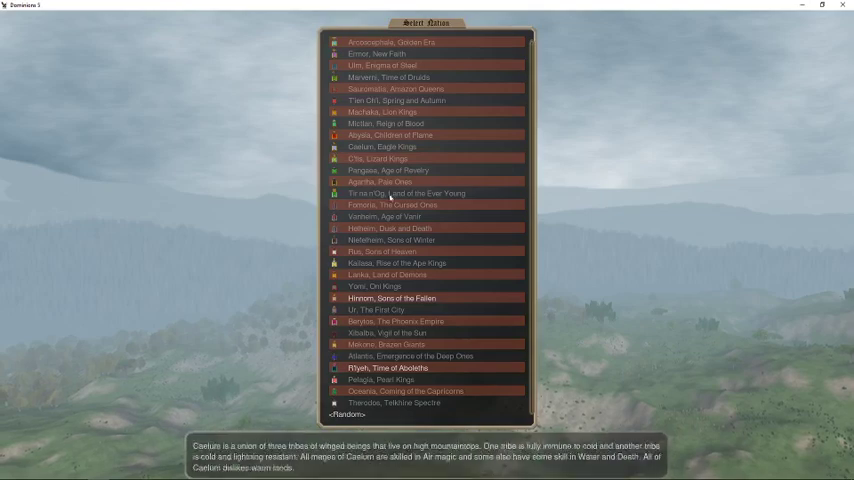
left_click(391, 298)
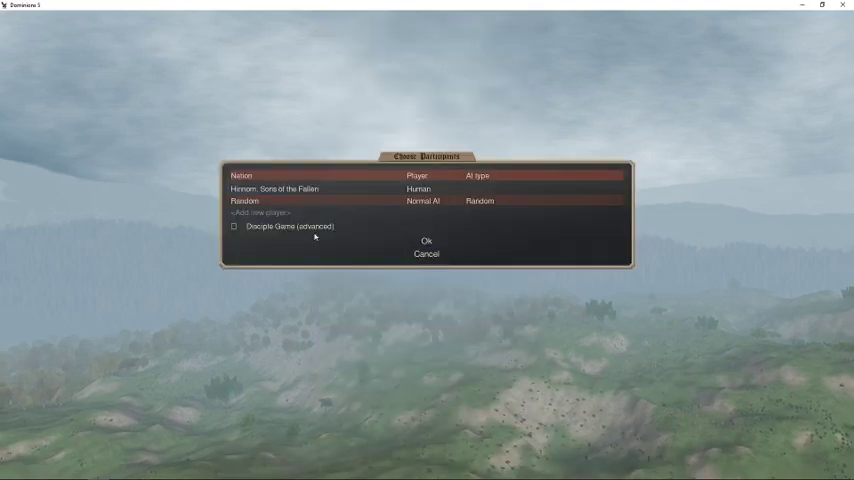
left_click(245, 201)
left_click(376, 369)
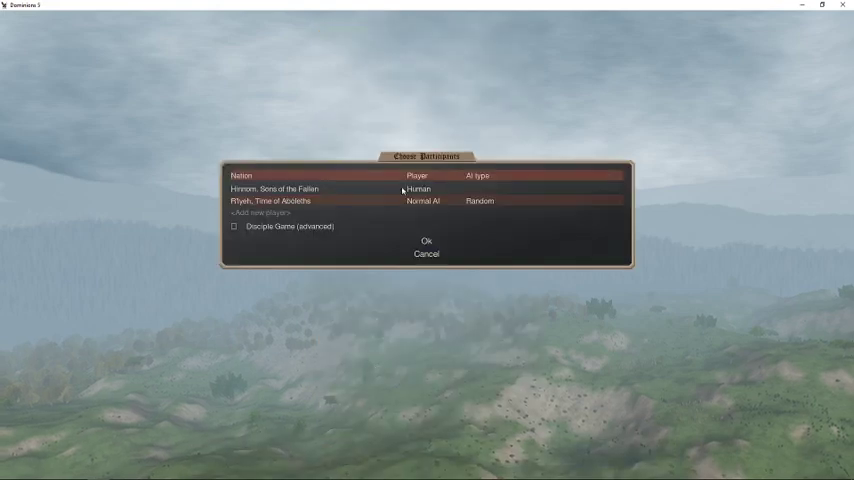
- Set both players to Human control and confirm the participants
left_click(415, 189)
left_click(415, 189)
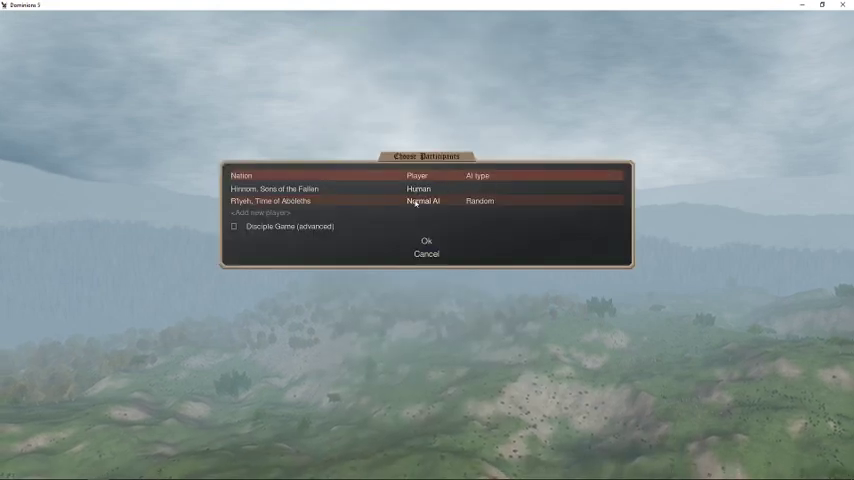
left_click(415, 201)
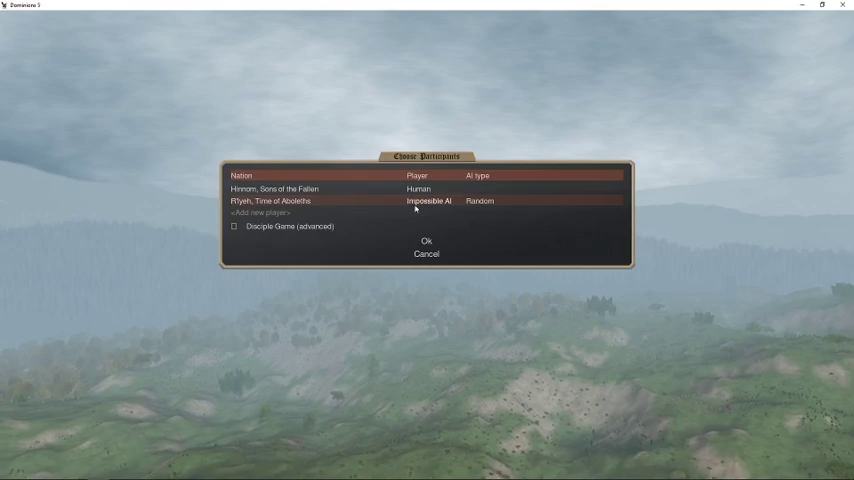
left_click(415, 201)
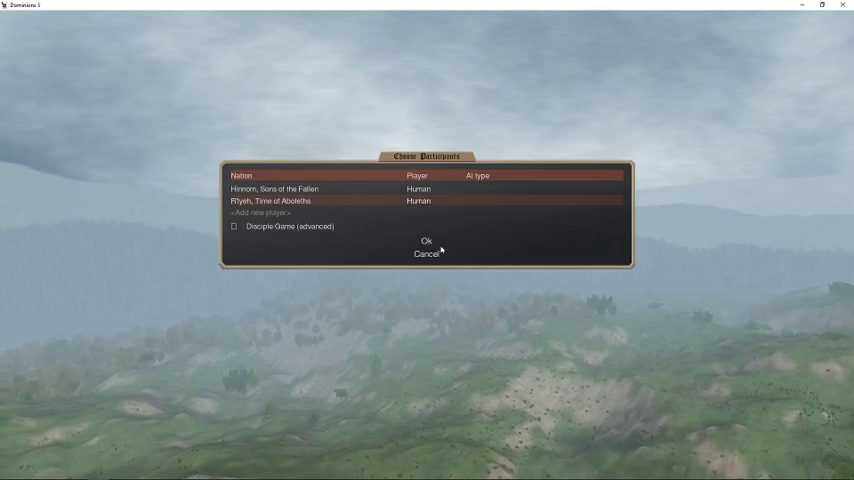
left_click(426, 241)
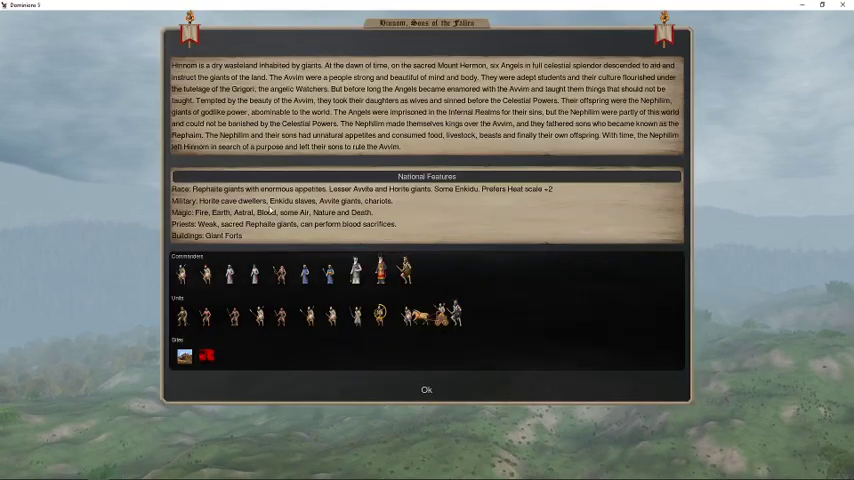
- Load saved pretender gods for both nations, including the Willy the Walrus design
left_click(409, 378)
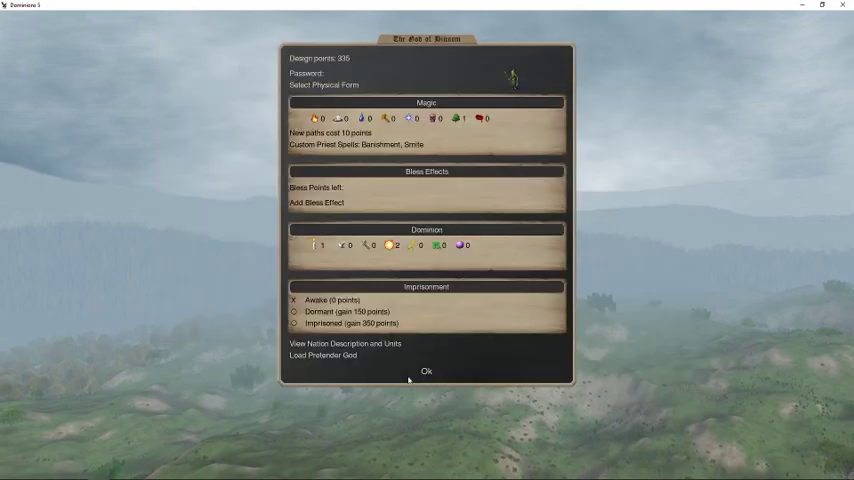
left_click(322, 355)
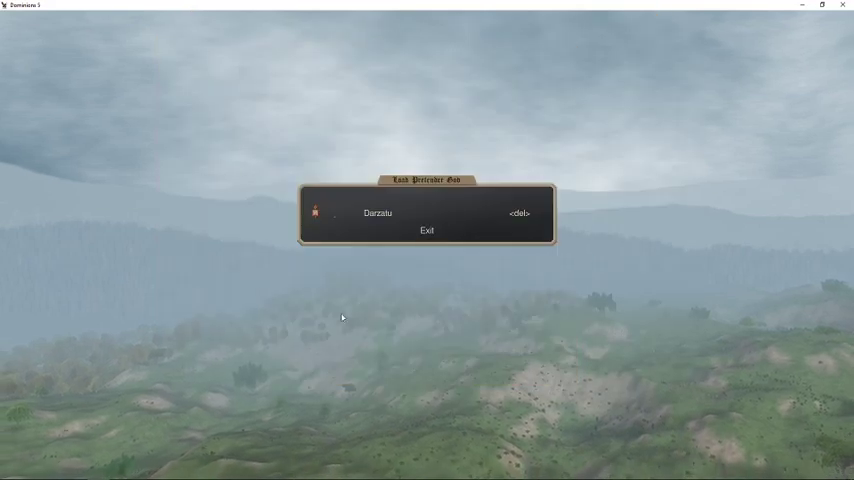
left_click(376, 213)
left_click(426, 366)
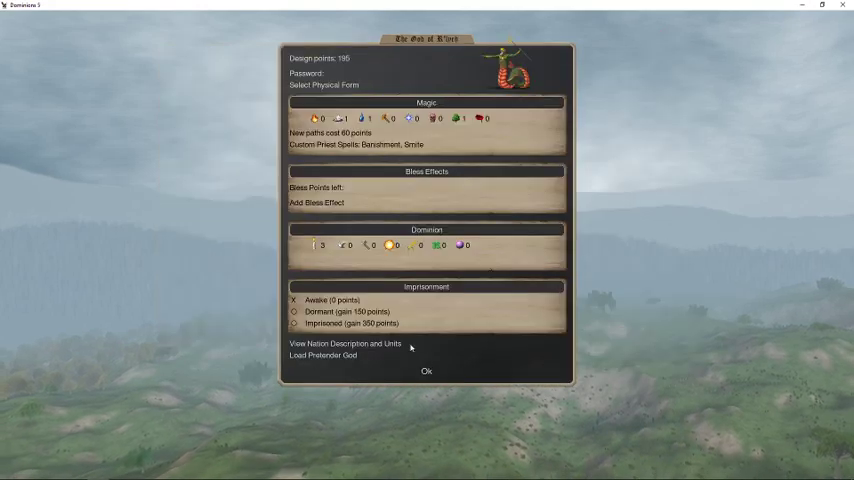
left_click(332, 356)
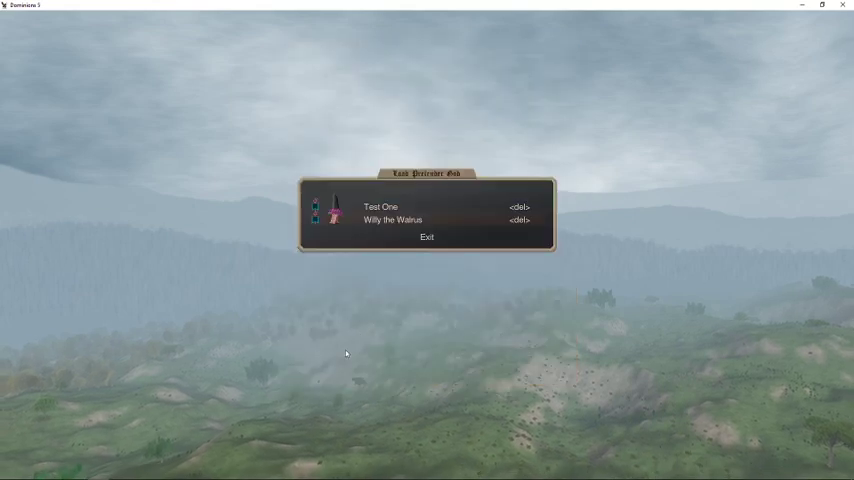
left_click(386, 220)
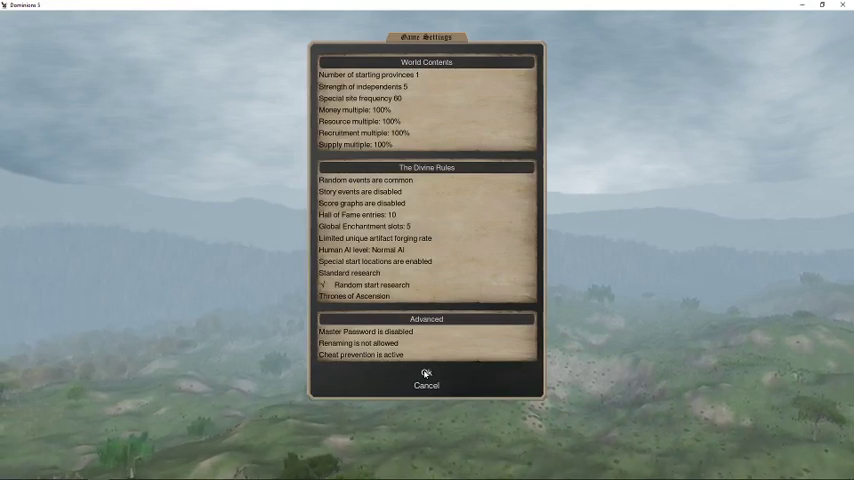
- Create the world, play as Hinnom, and inspect Gedaliahu the Melqart's items
left_click(426, 373)
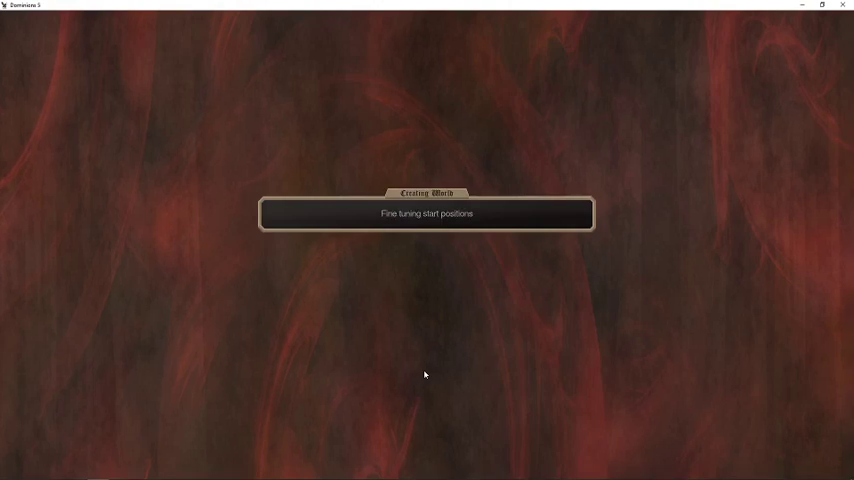
left_click(404, 194)
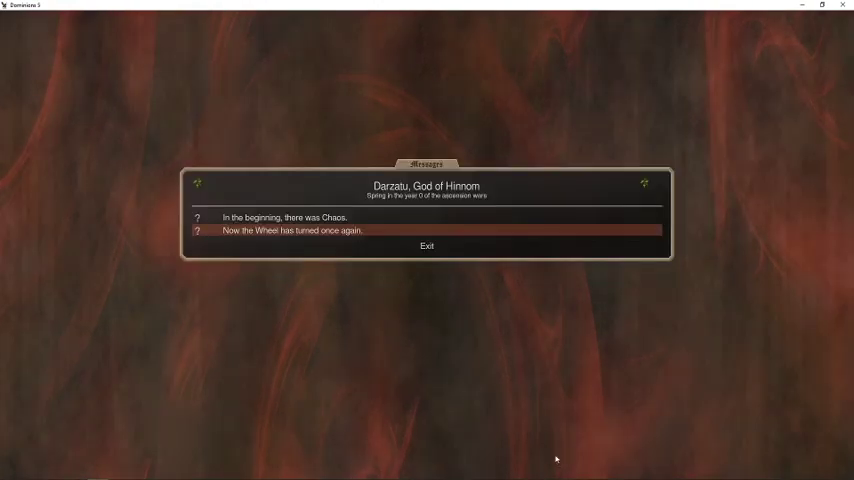
left_click(428, 246)
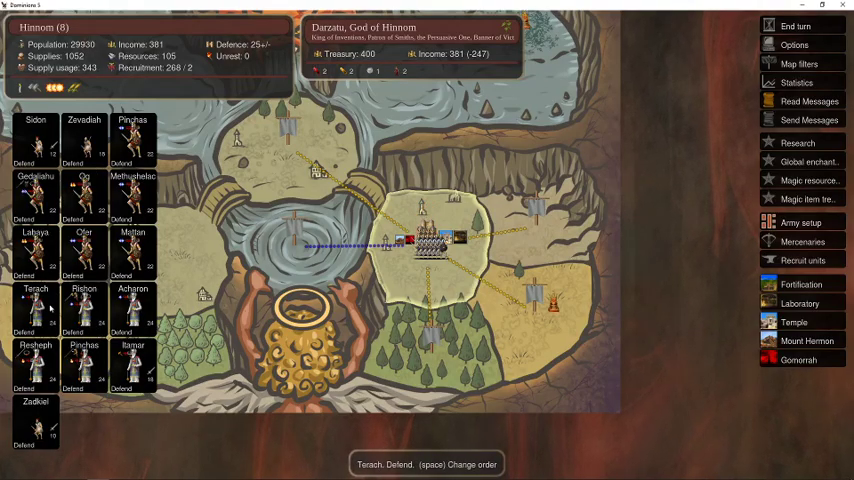
left_click(35, 192)
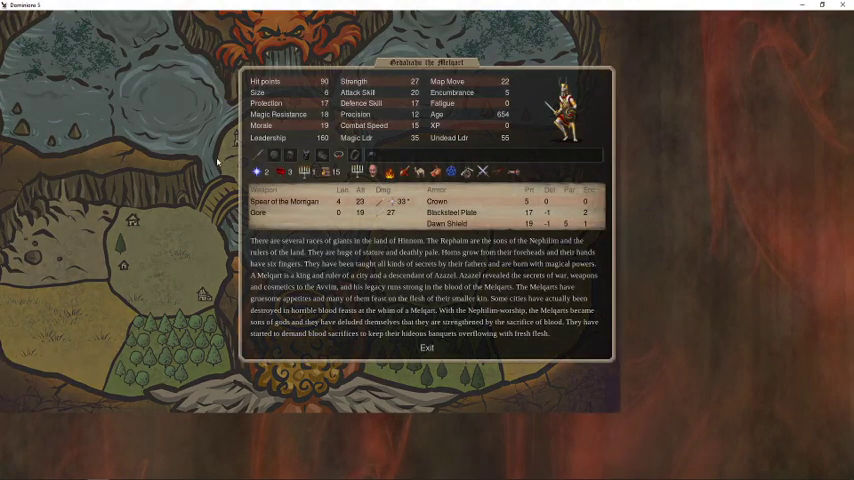
left_click(284, 201)
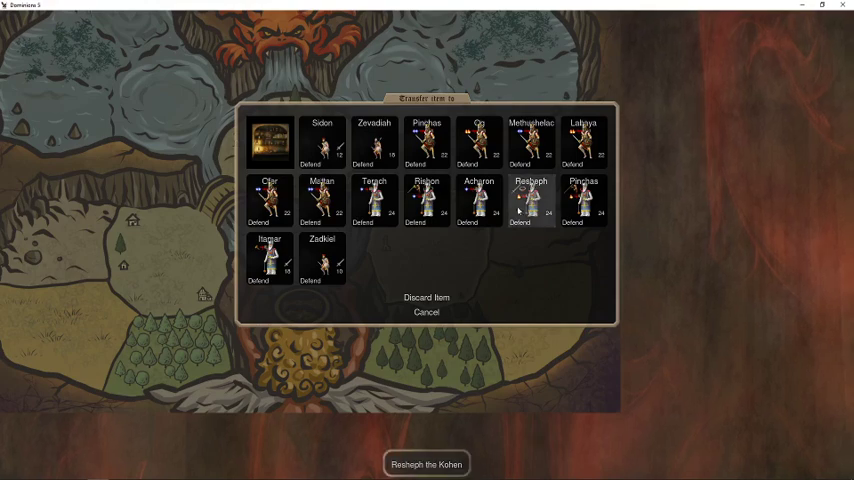
left_click(426, 312)
key("Escape")
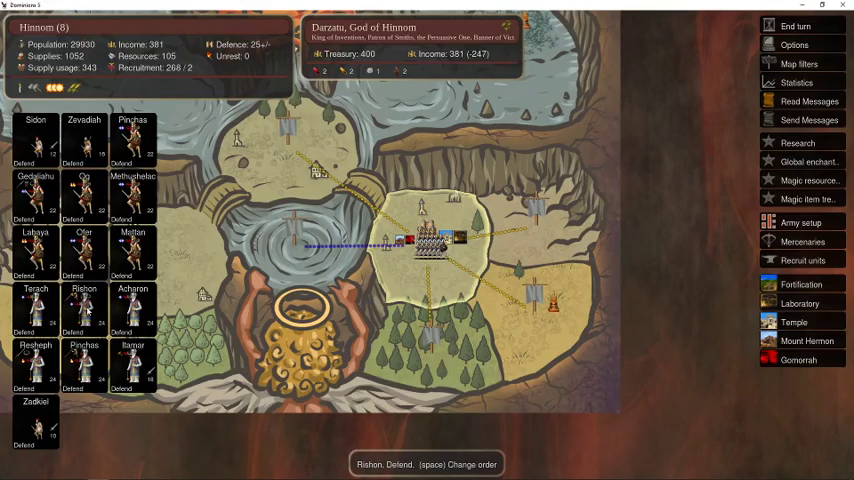
- Remove the Kithaironic Lion Pelt from Pinchas the Kohen
left_click(85, 360)
left_click(284, 201)
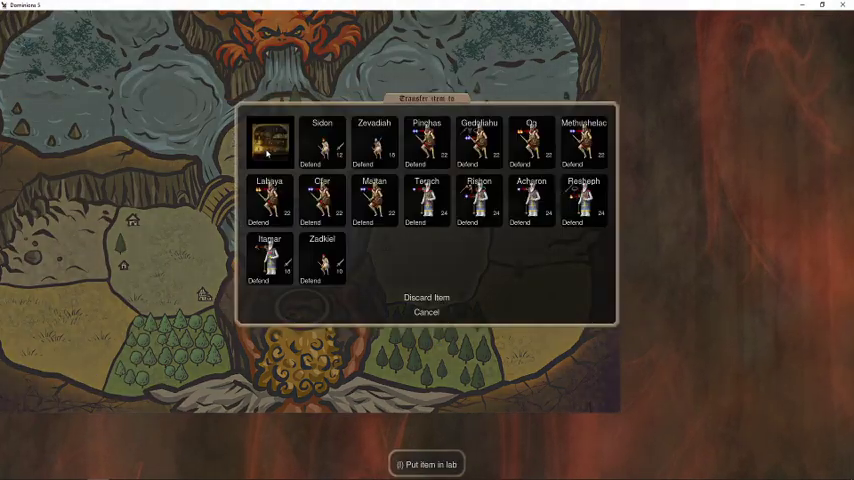
key("Escape")
left_click(305, 186)
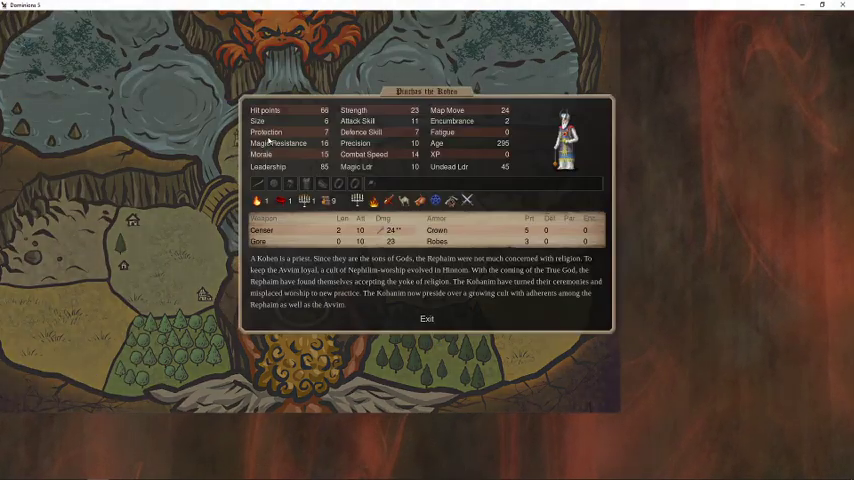
key("Escape")
- Give Gedaliahu's spear and plate armour to Pinchas and order him into the Land Arena
left_click(36, 193)
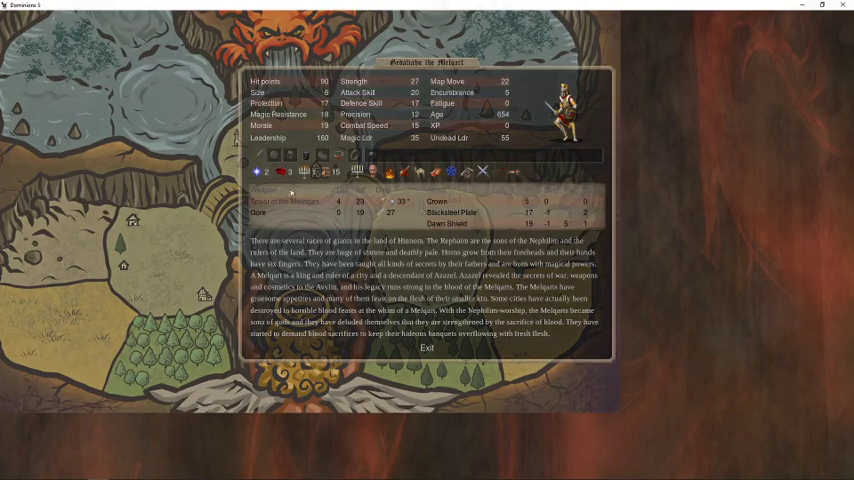
left_click(290, 201)
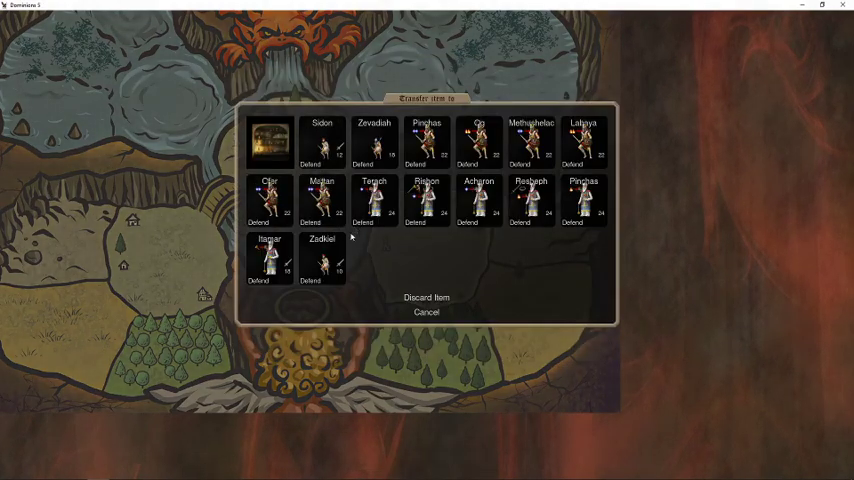
left_click(546, 211)
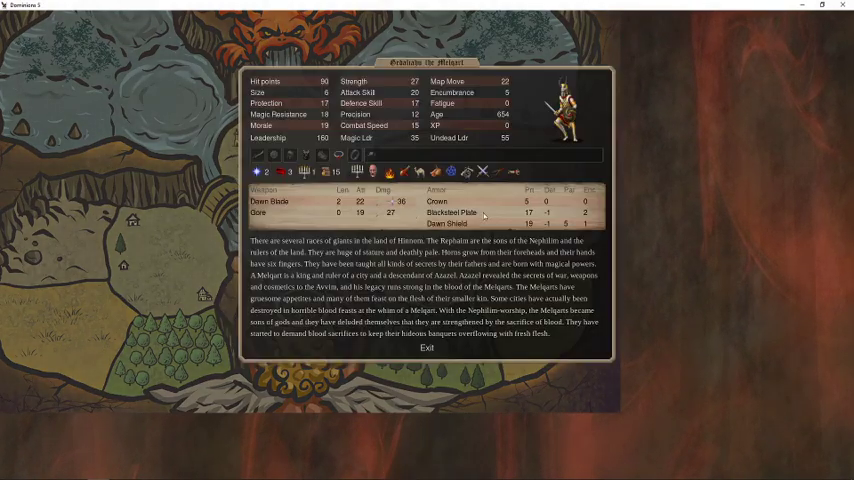
left_click(385, 201)
left_click(581, 200)
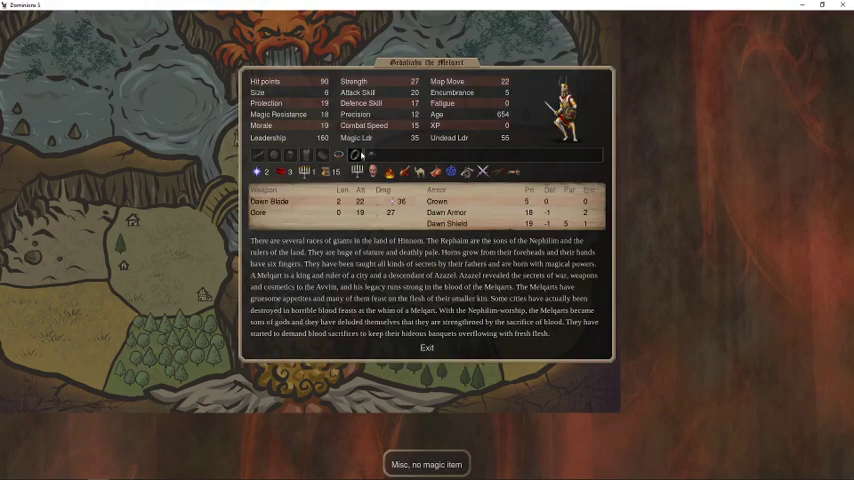
left_click(440, 212)
left_click(356, 140)
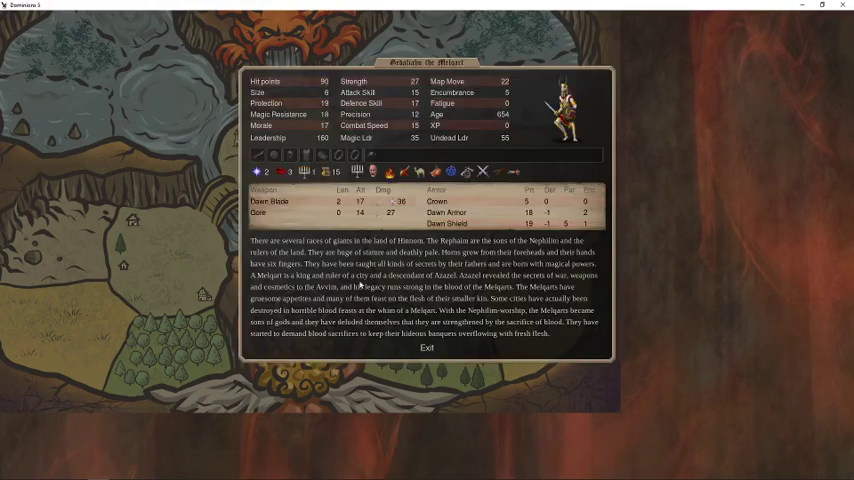
left_click(427, 347)
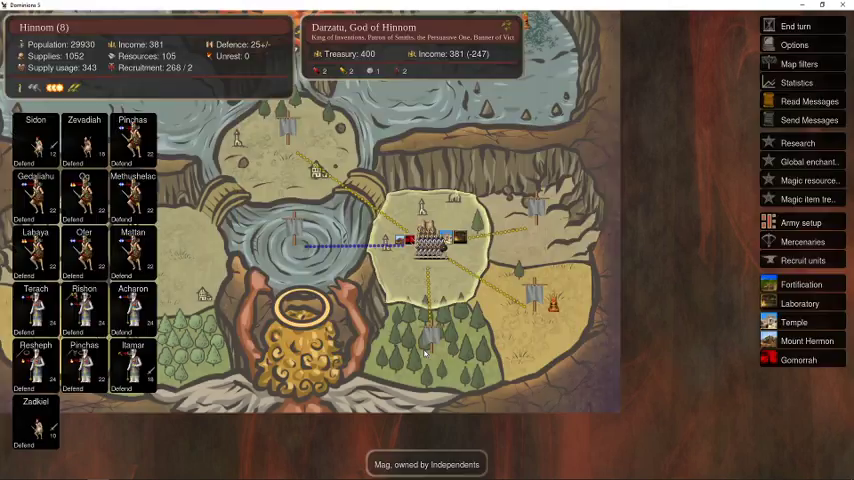
left_click(85, 360)
scroll(320, 255, "up", 2)
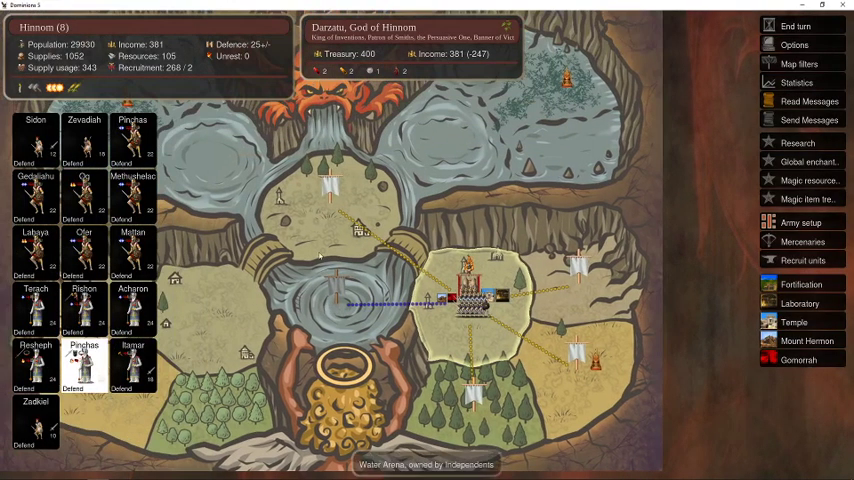
left_click(316, 203)
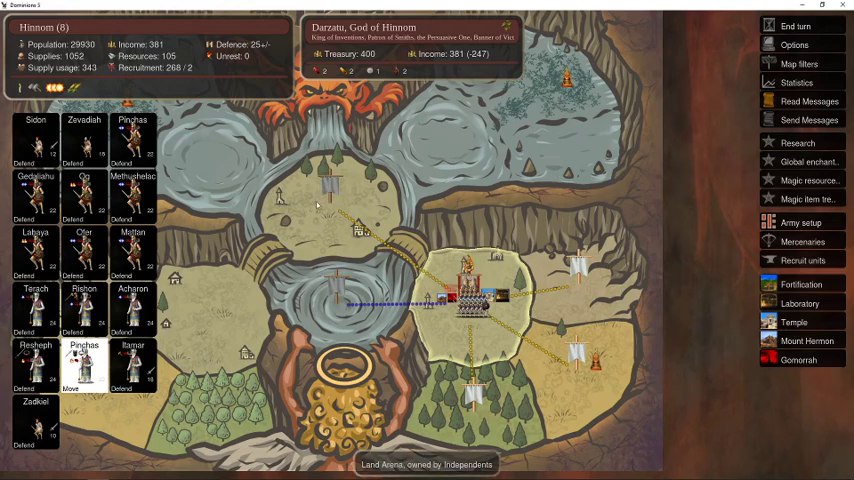
- Reposition Pinchas on the arena battlefield in the army setup
left_click(316, 203)
left_click(165, 107)
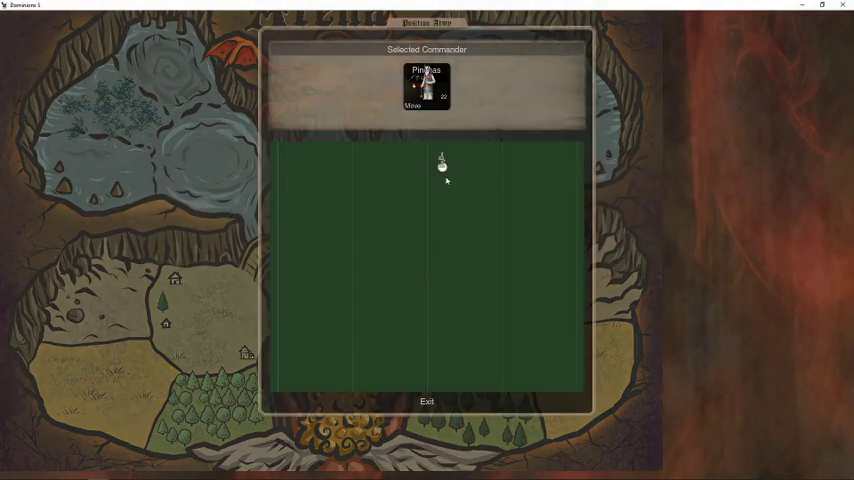
left_click_drag(442, 165, 568, 162)
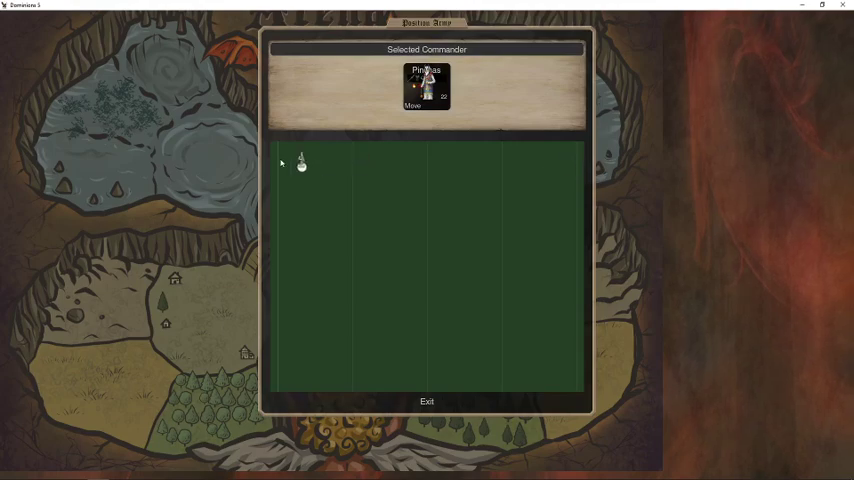
key("Escape")
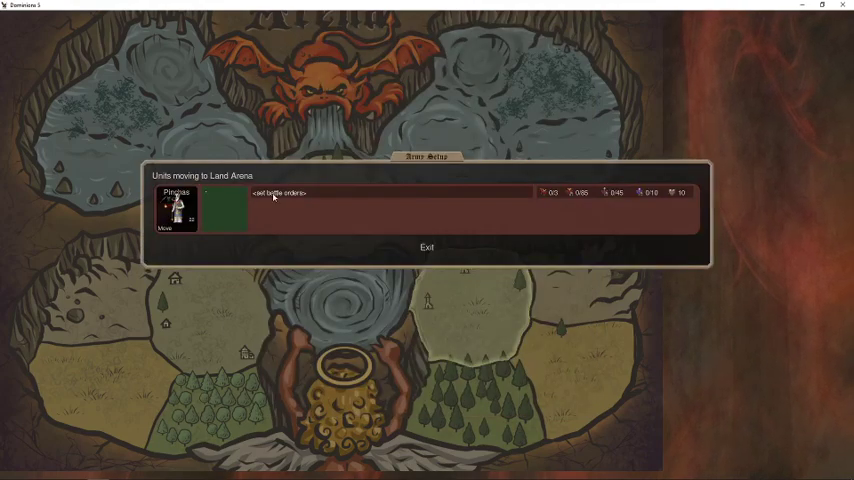
- Order Pinchas to cast Blessing then attack the closest enemy, and view his stats
left_click(274, 197)
left_click(334, 200)
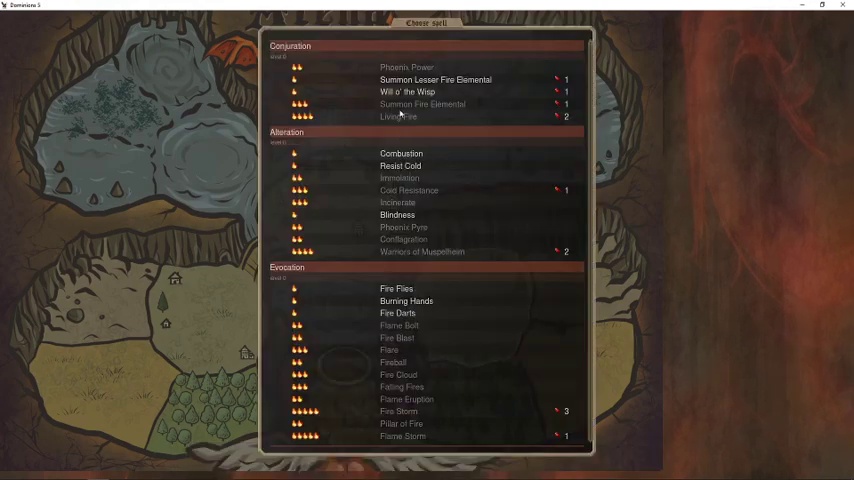
scroll(402, 116, "down", 8)
scroll(403, 135, "down", 6)
left_click(398, 316)
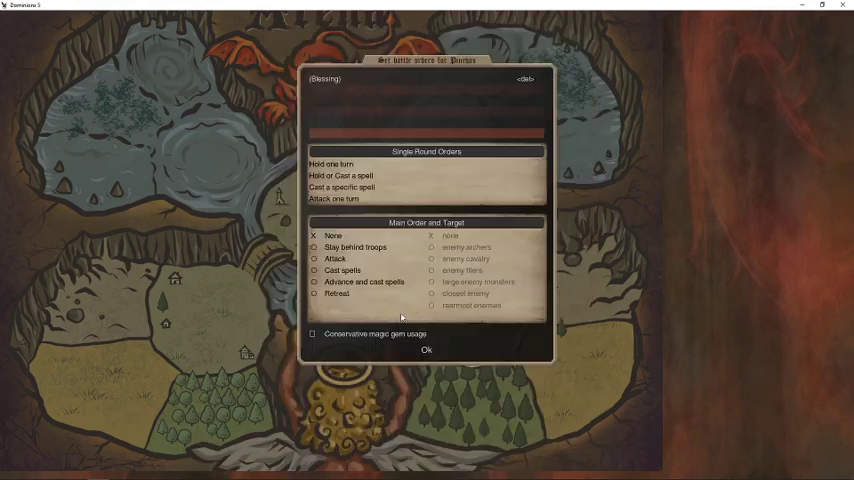
left_click(330, 198)
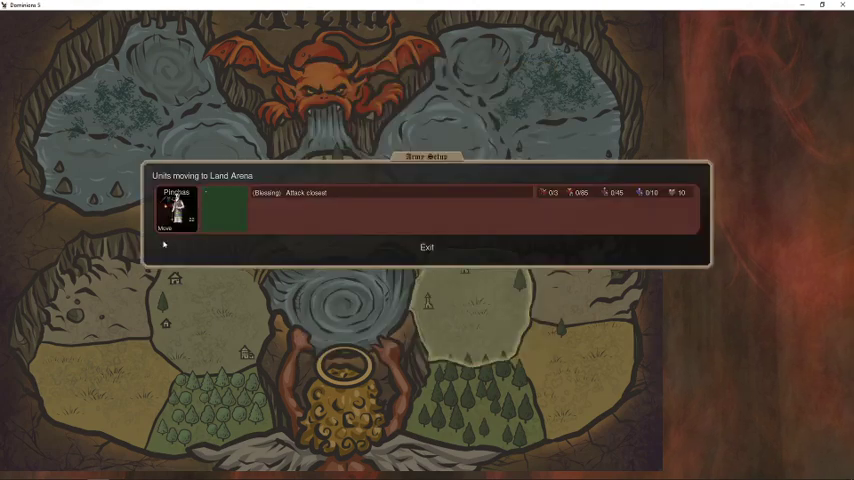
left_click(177, 208)
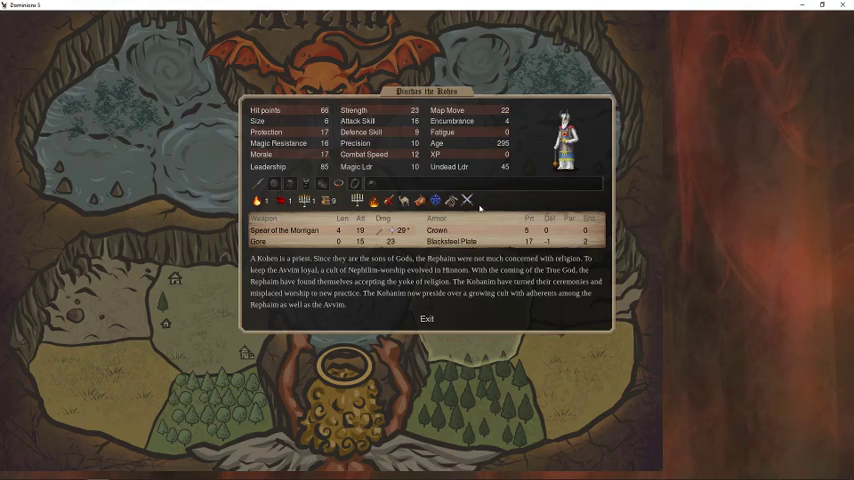
- Close stats and army setup, end and host Hinnom's turn, then view the Land Arena battle
left_click(428, 319)
left_click(425, 246)
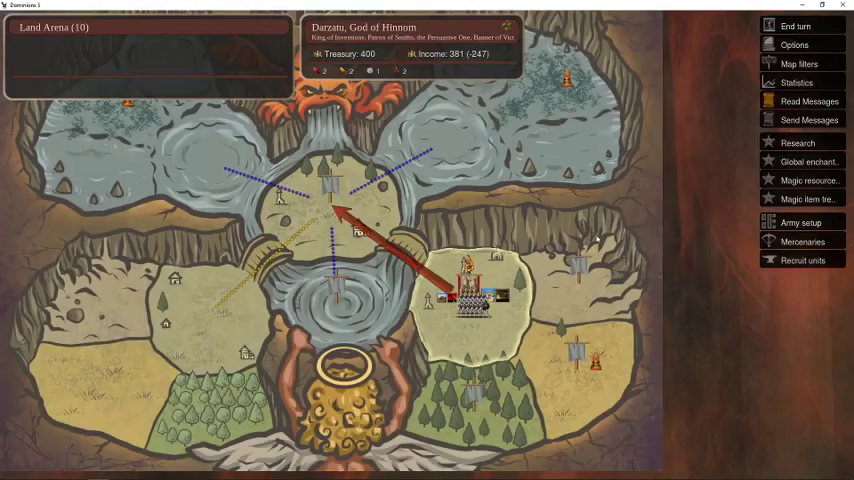
left_click(787, 28)
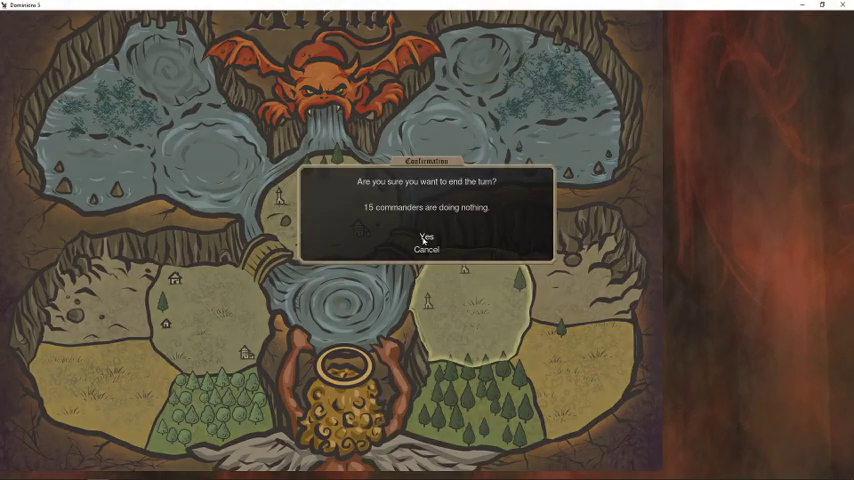
left_click(426, 236)
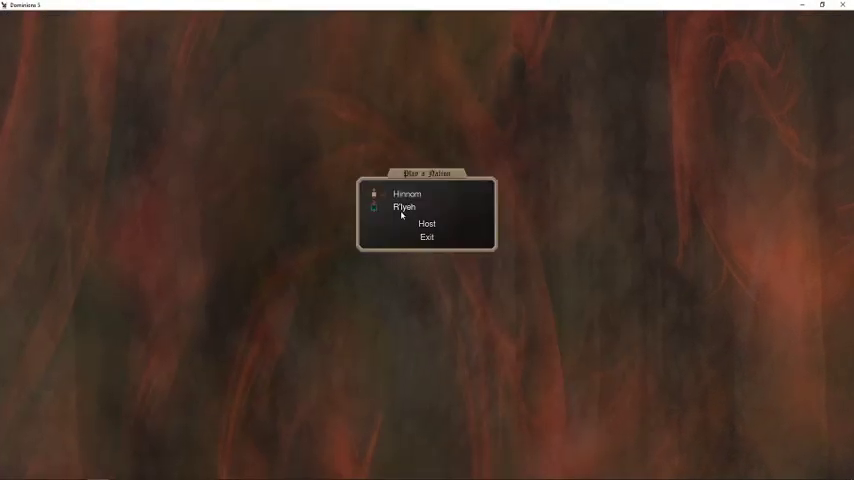
left_click(427, 223)
left_click(407, 193)
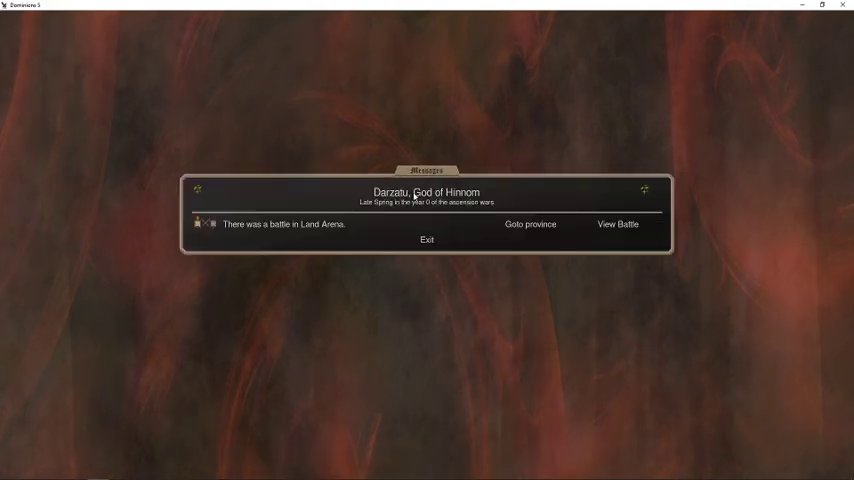
left_click(618, 224)
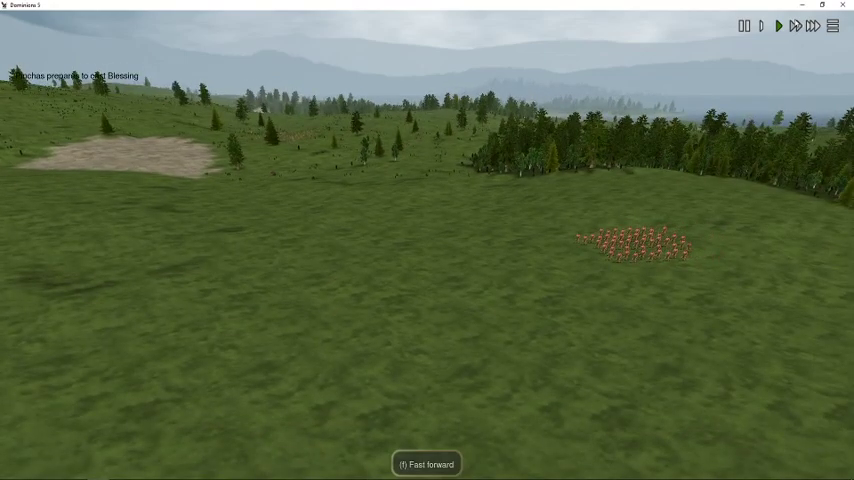
- Find Pinchas the Kohen in the replay, check his stats, and speed up playback
left_click_drag(345, 231, 189, 274)
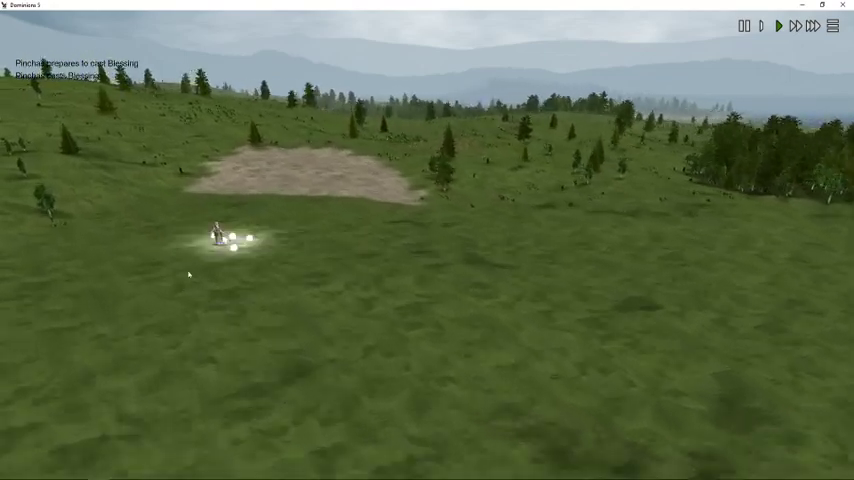
right_click(218, 235)
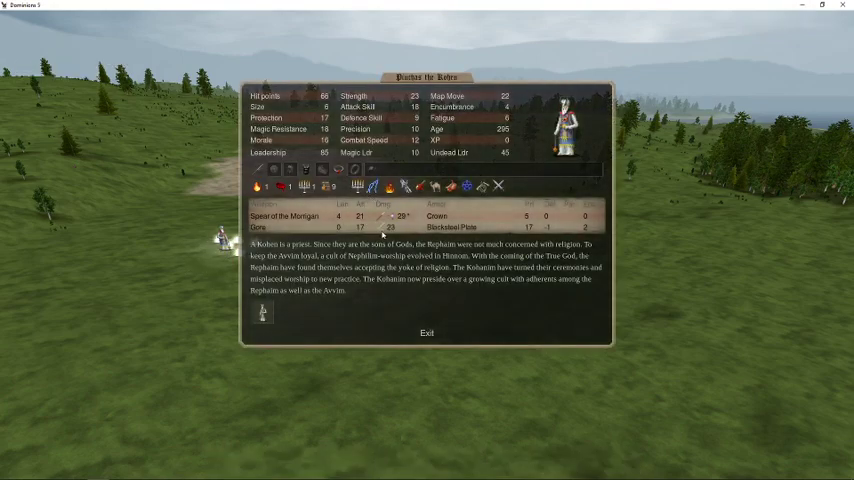
key("Escape")
key("f")
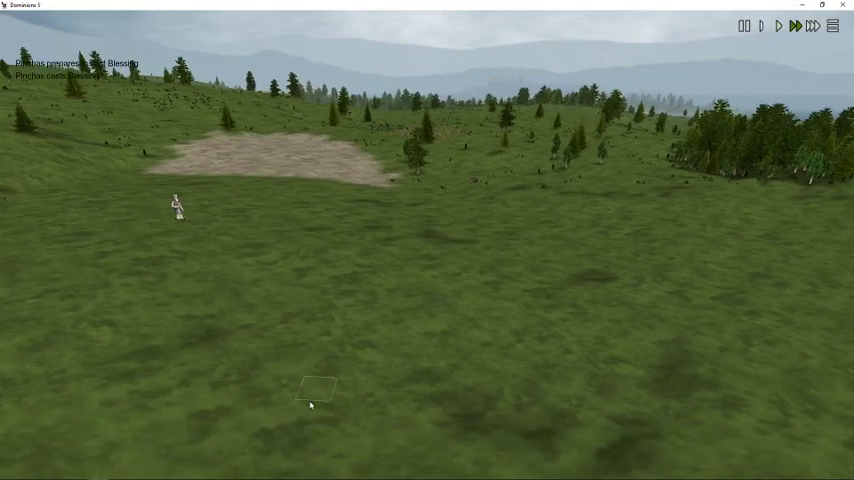
- Follow the cavemen swarming the Kohen at maximum speed, then bring up the battle options
left_click_drag(310, 404, 298, 356)
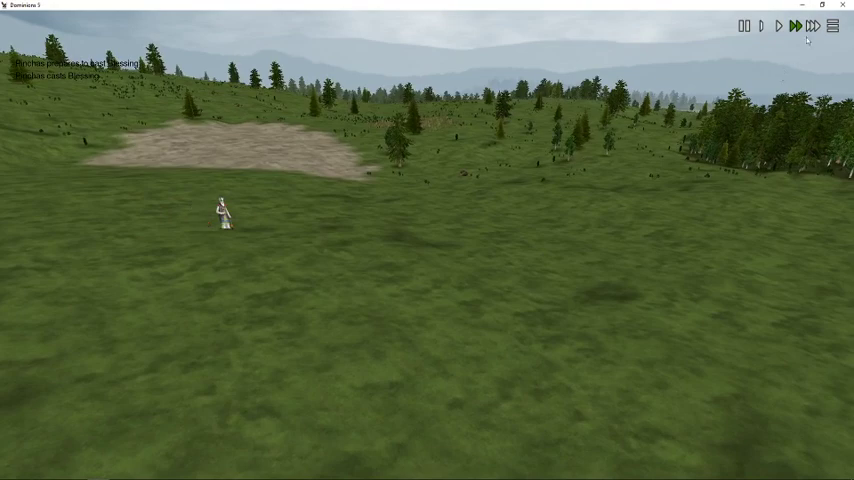
left_click_drag(463, 330, 570, 285)
key("s")
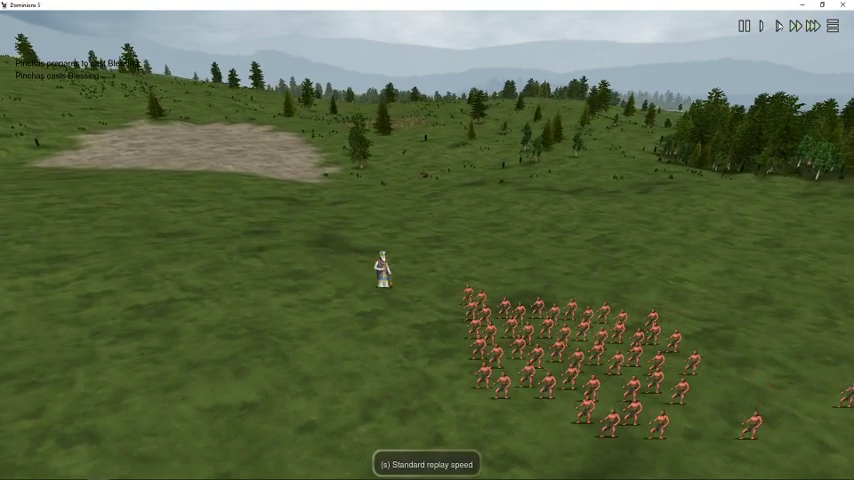
left_click_drag(463, 330, 500, 352)
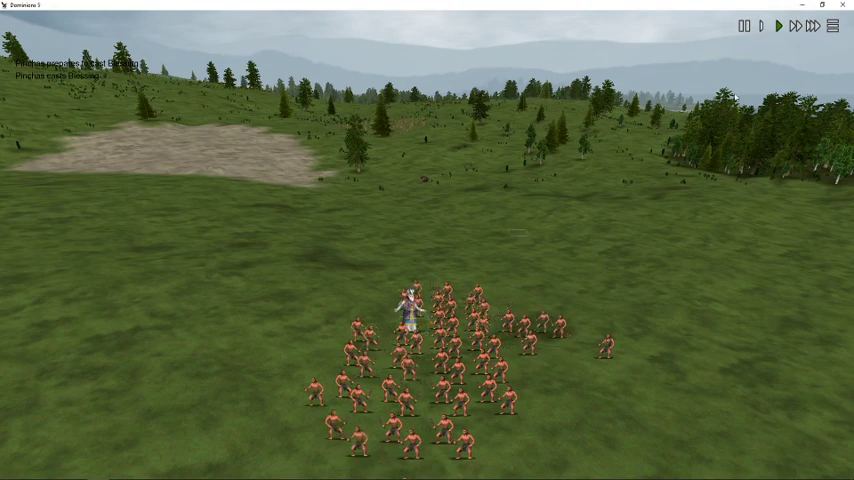
left_click(813, 26)
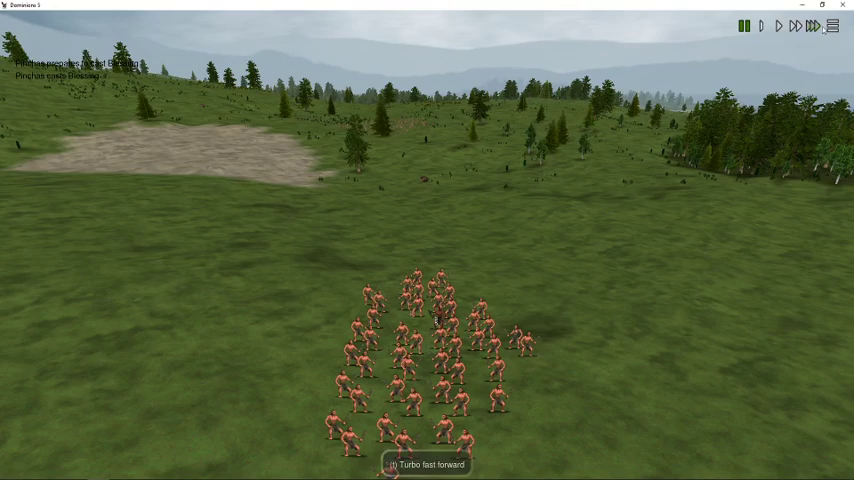
key("Escape")
- Read Pinchas the Kohen's battle log down to the killing club blow, then close it
left_click(330, 261)
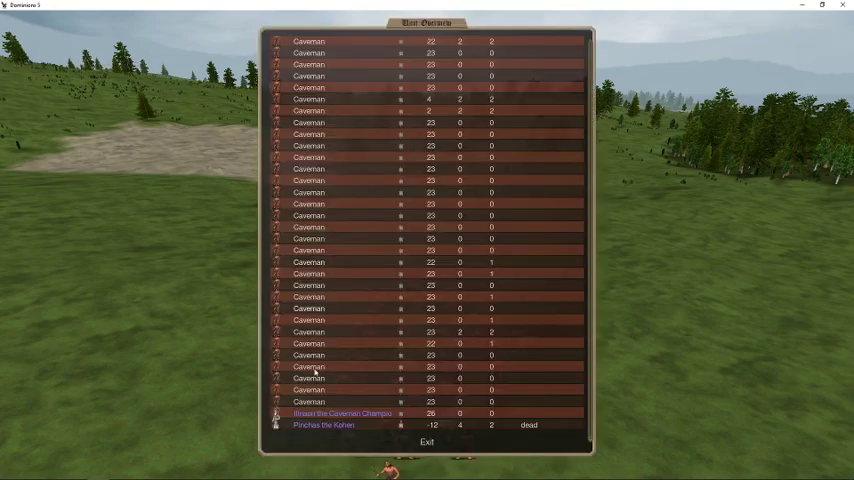
left_click(315, 436)
scroll(297, 396, "down", 5)
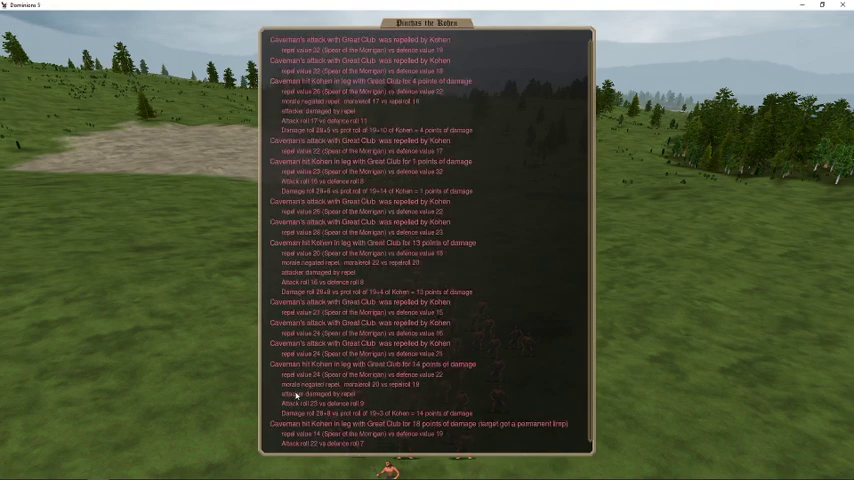
scroll(297, 396, "down", 5)
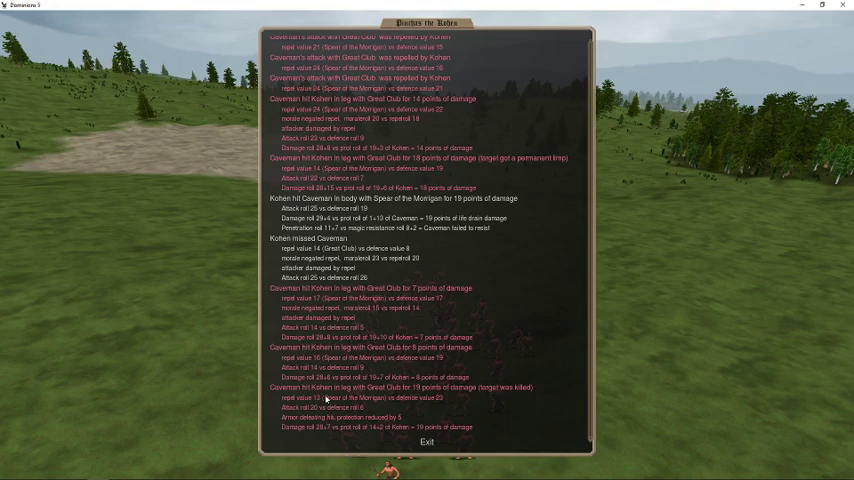
scroll(323, 383, "up", 8)
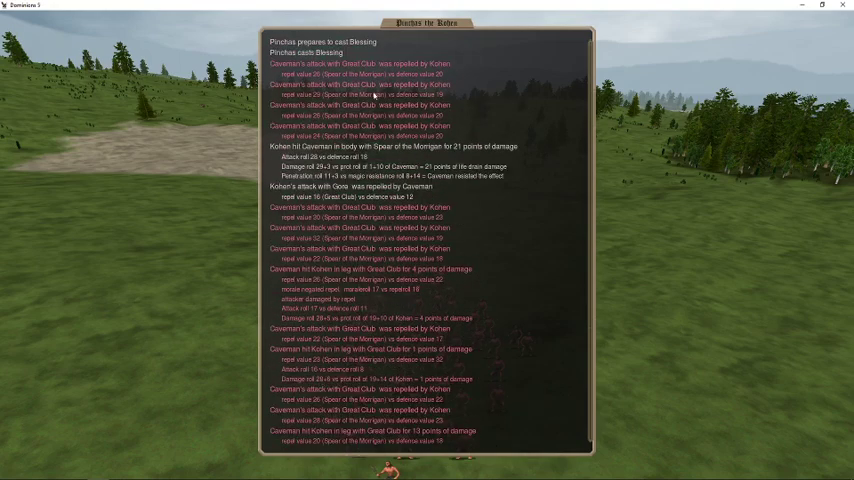
scroll(372, 322, "down", 6)
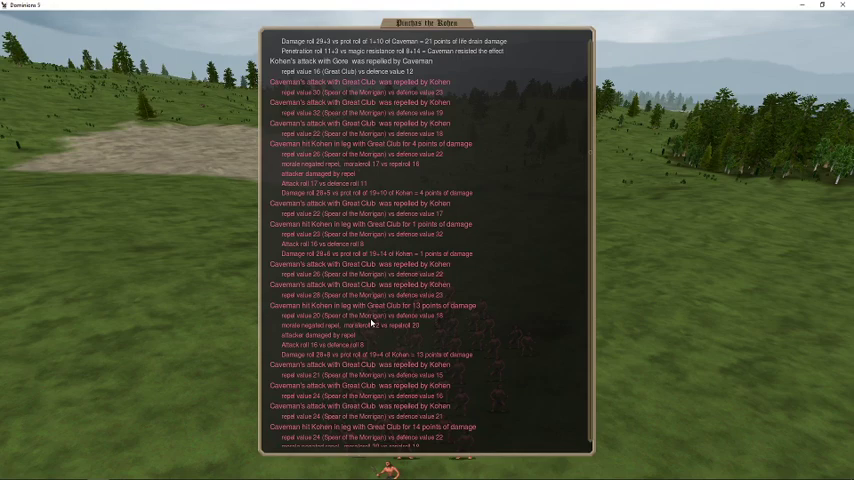
scroll(372, 322, "down", 4)
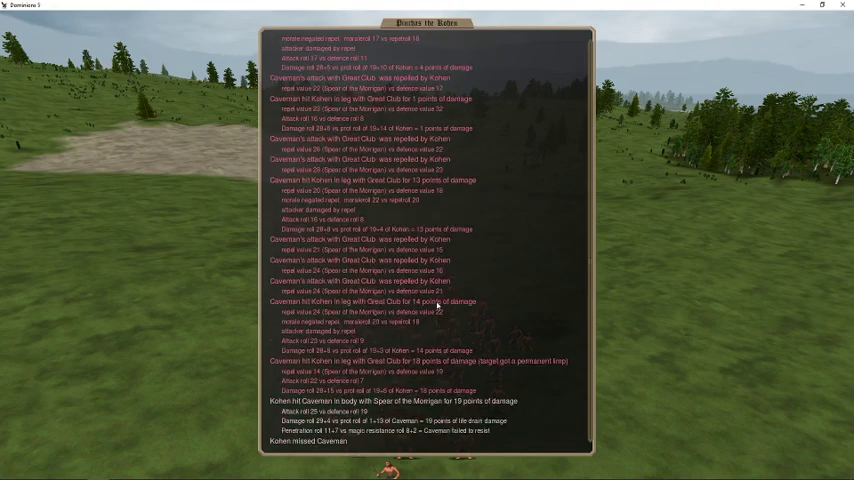
scroll(479, 369, "down", 5)
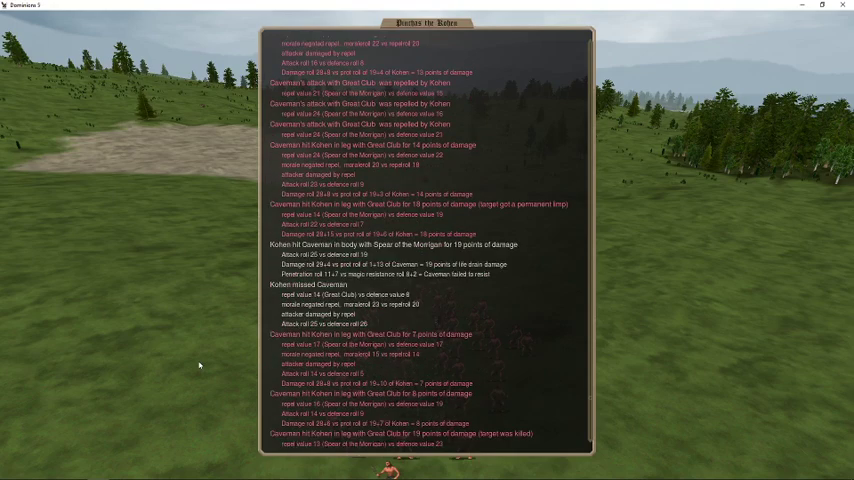
key("Escape")
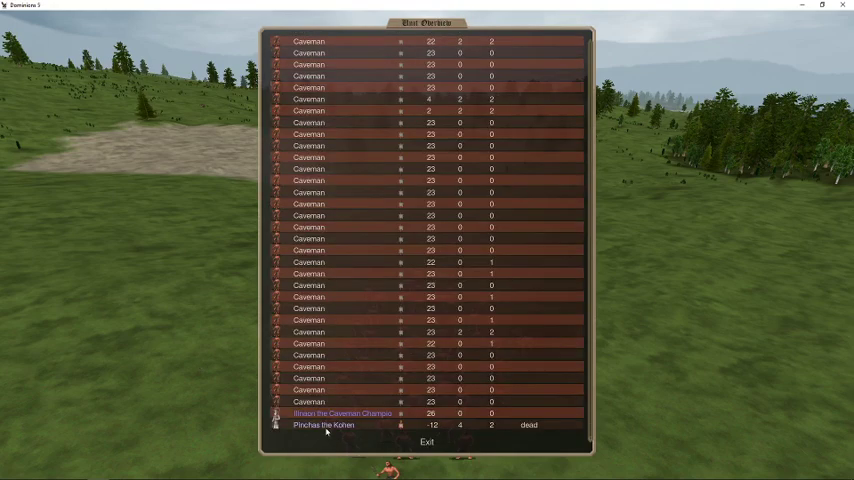
key("Escape")
key("Escape")
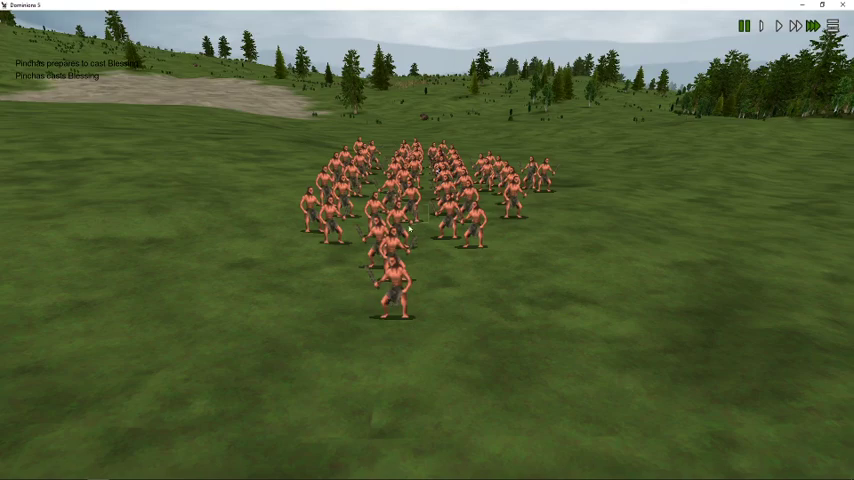
scroll(419, 268, "down", 3)
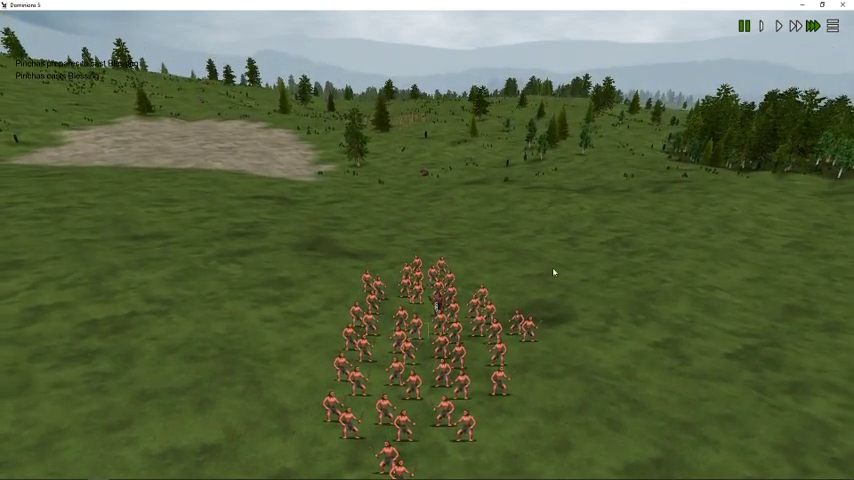
- Exit the replay, review the Land Arena battle summary, and go to Hinnom province
key("Escape")
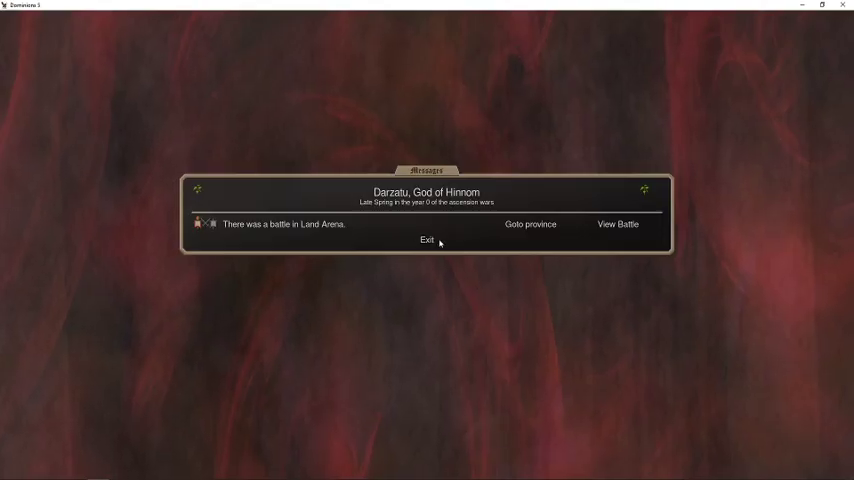
left_click(319, 223)
key("Escape")
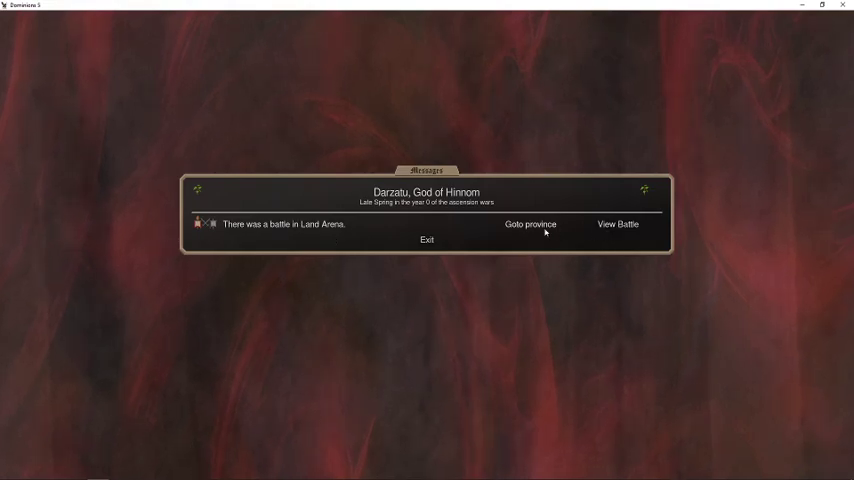
left_click(605, 226)
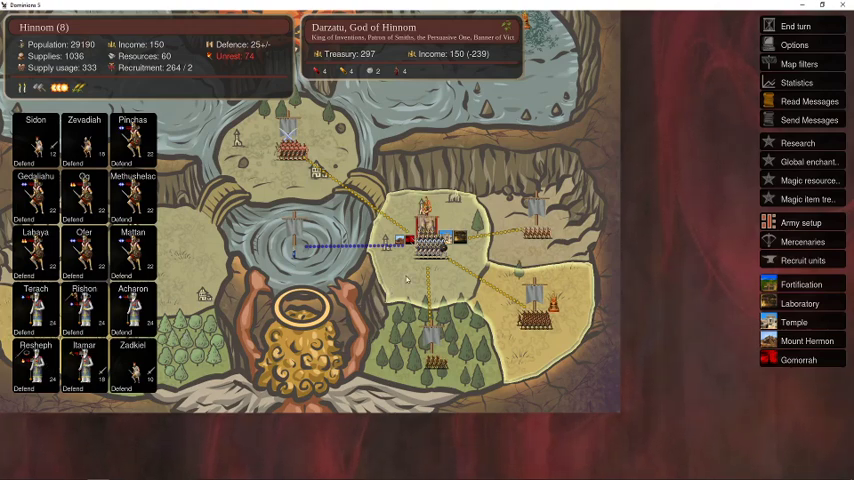
scroll(428, 268, "down", 2)
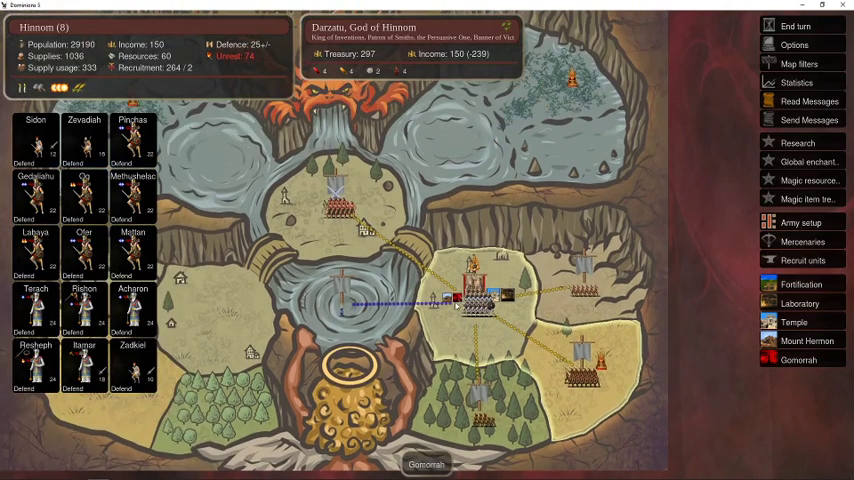